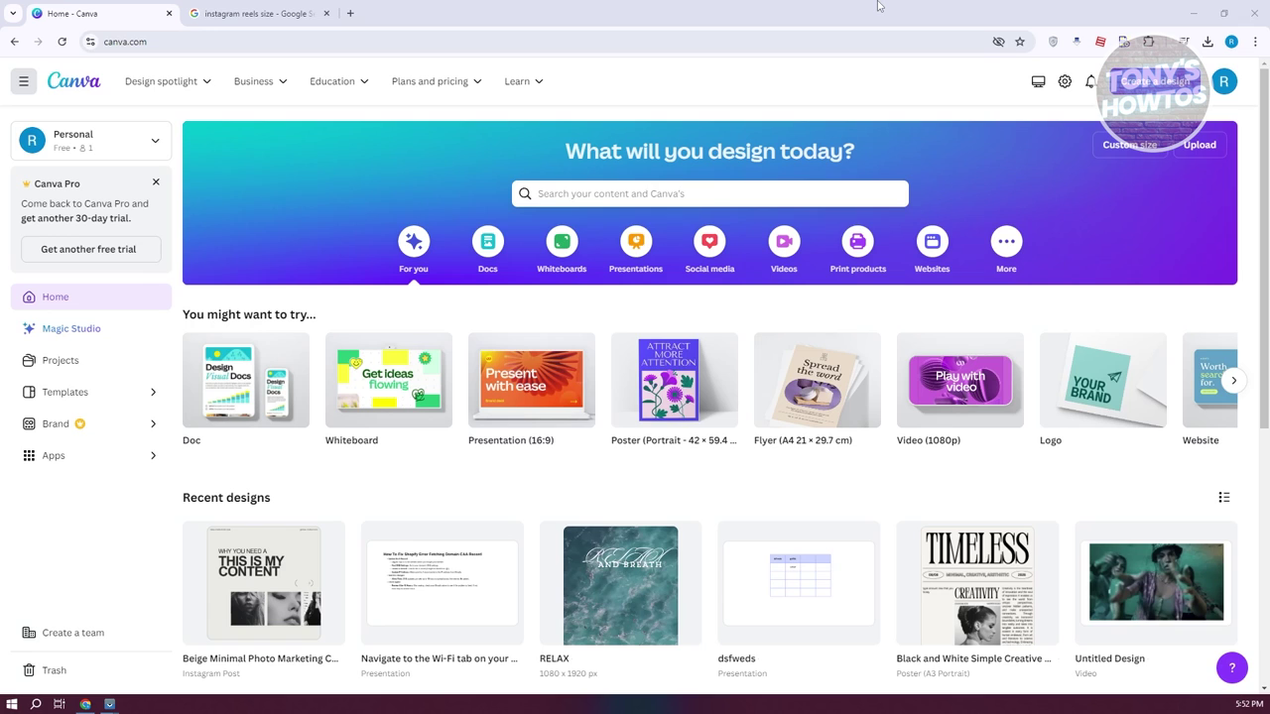
- Check the recommended Instagram Reels size in the search results and create a custom 1080 × 1920 px design
left_click(1153, 87)
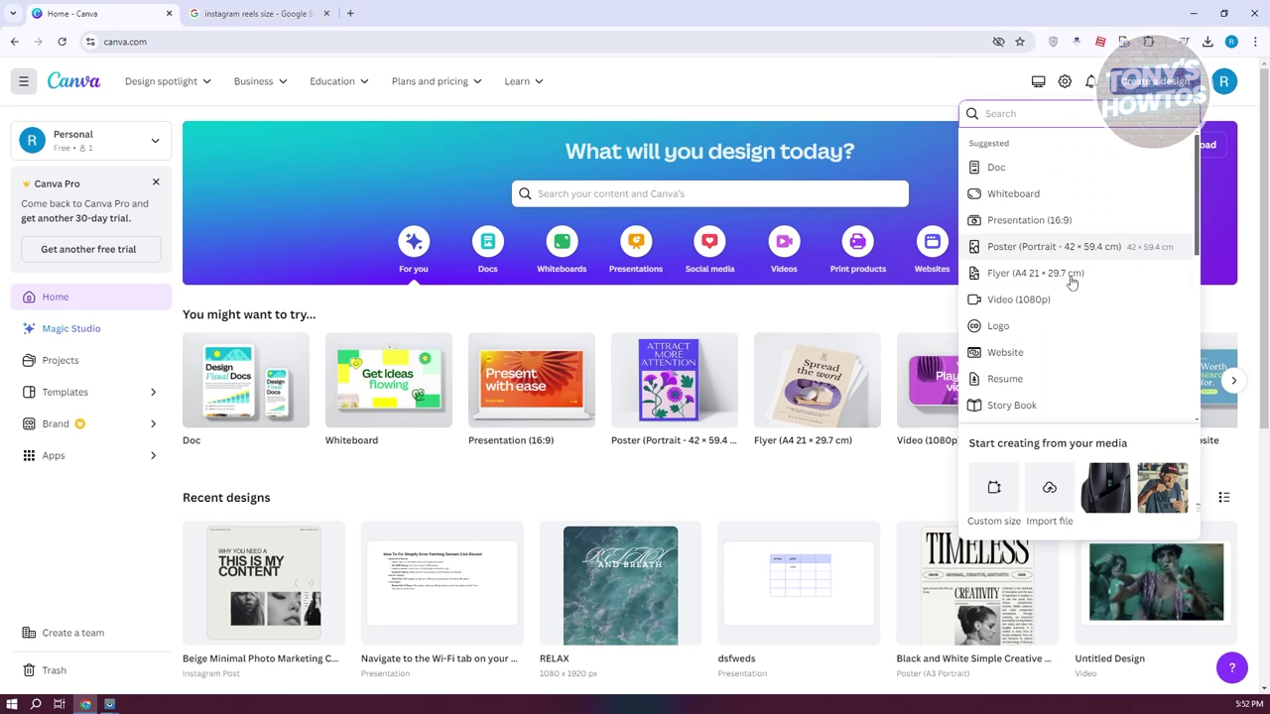
left_click(990, 499)
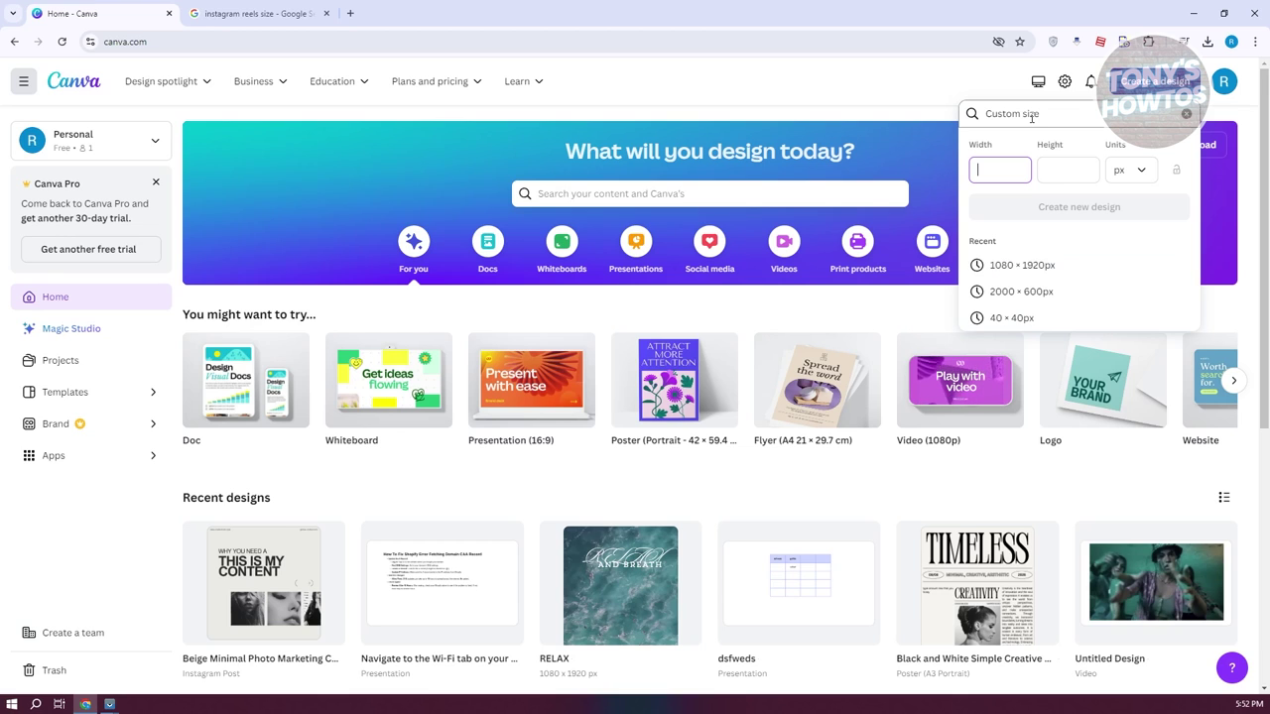
left_click(235, 16)
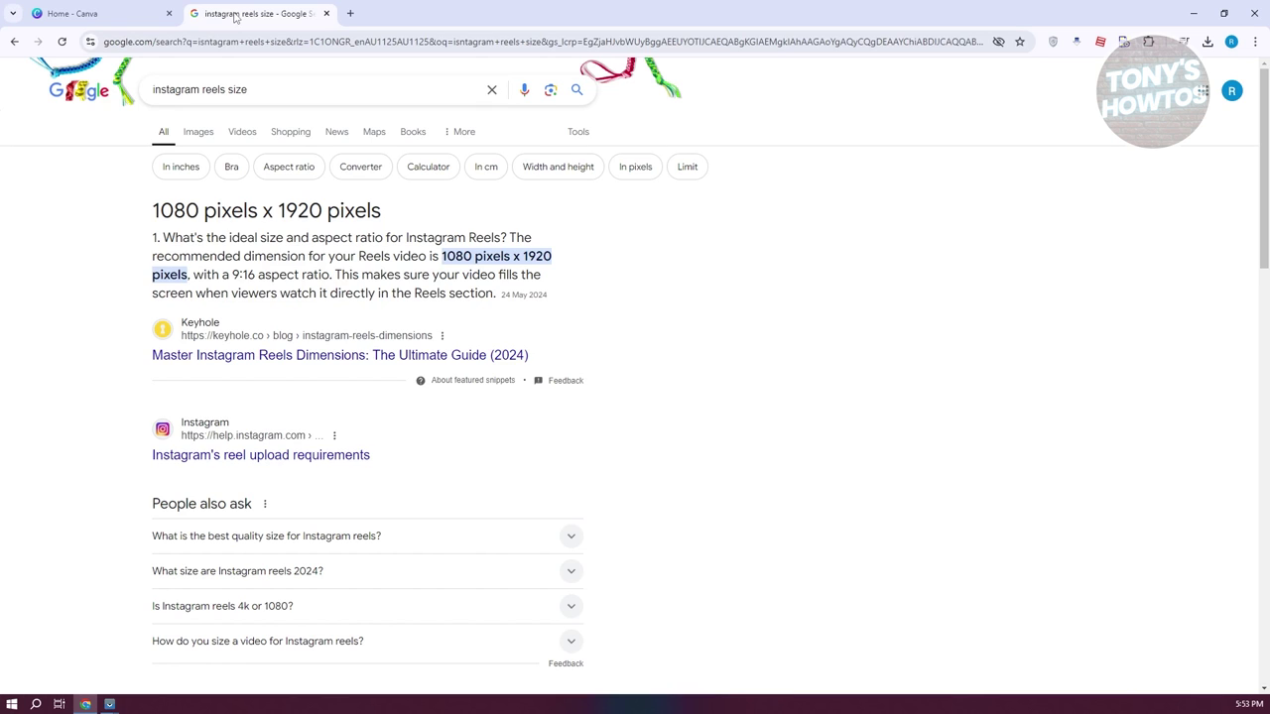
left_click_drag(153, 214, 198, 213)
left_click(109, 14)
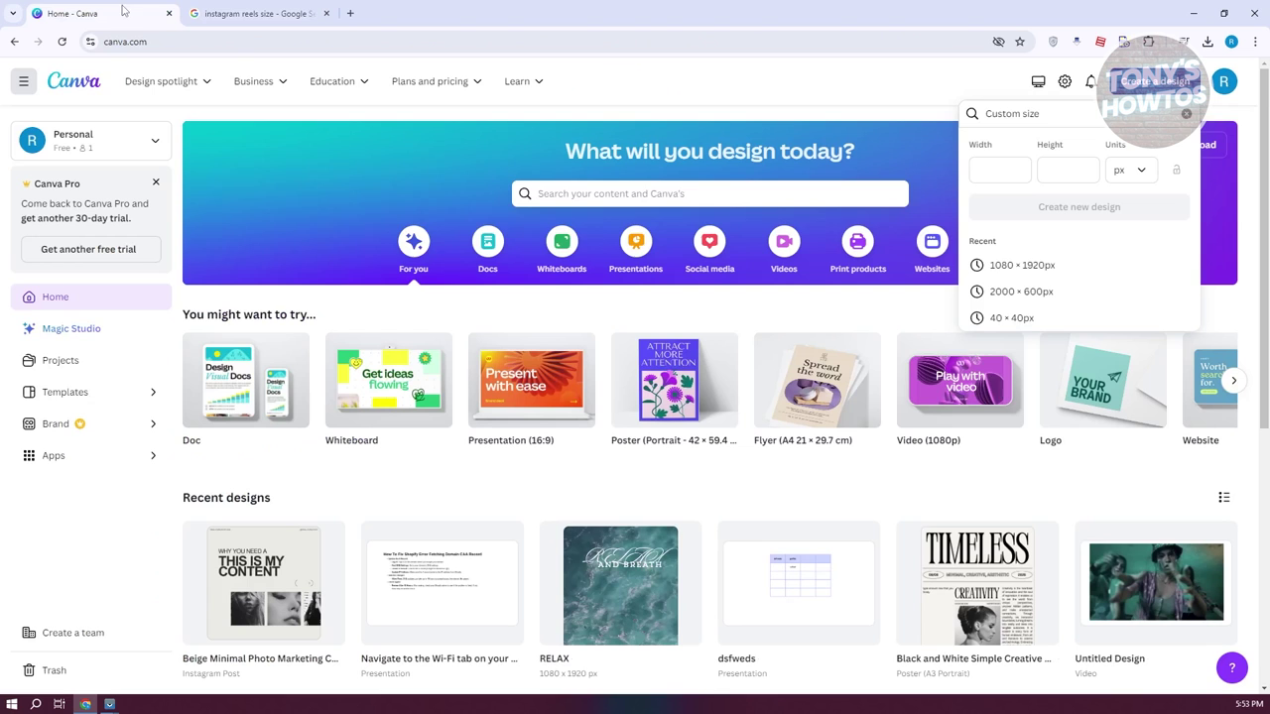
type("1080")
left_click(1076, 166)
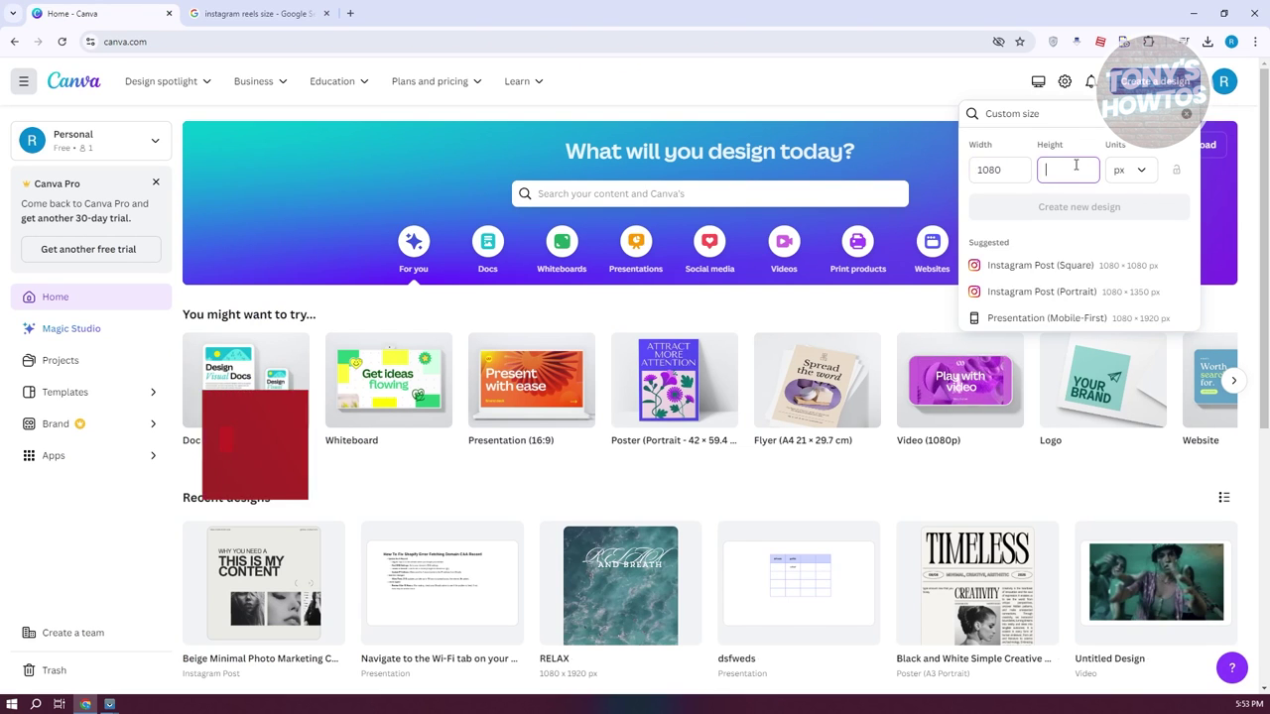
type("1920")
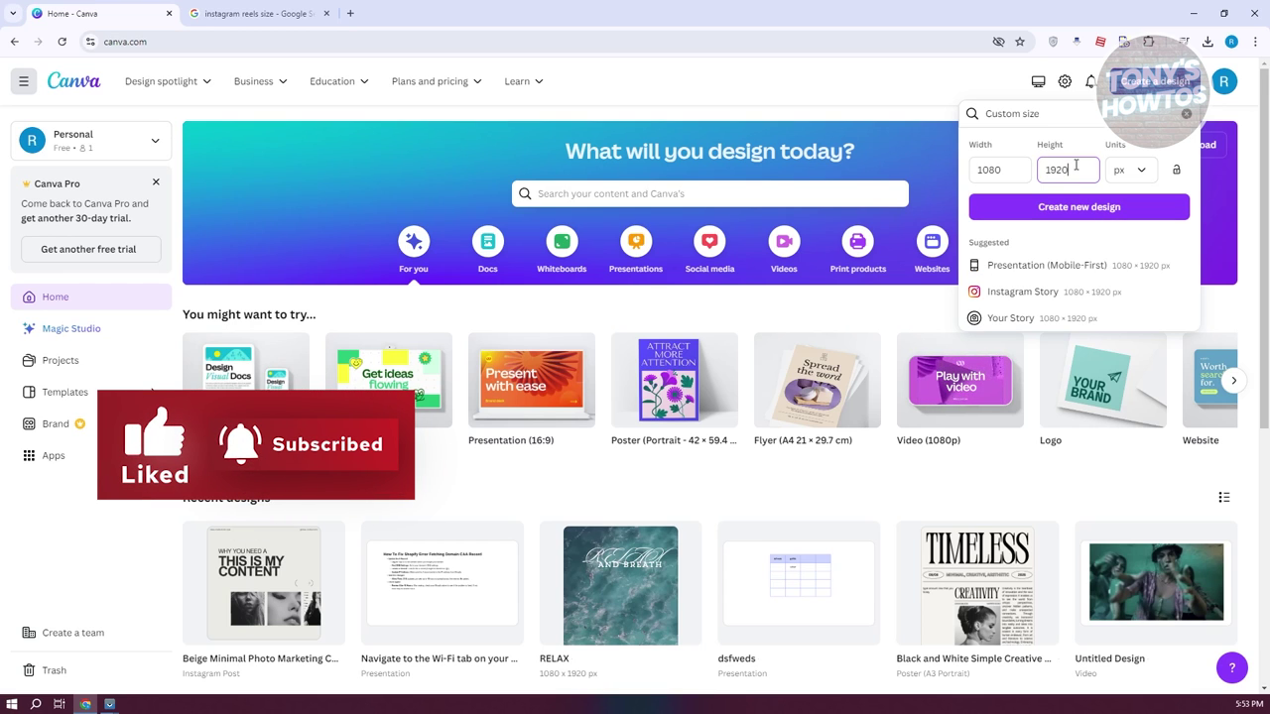
left_click(1141, 208)
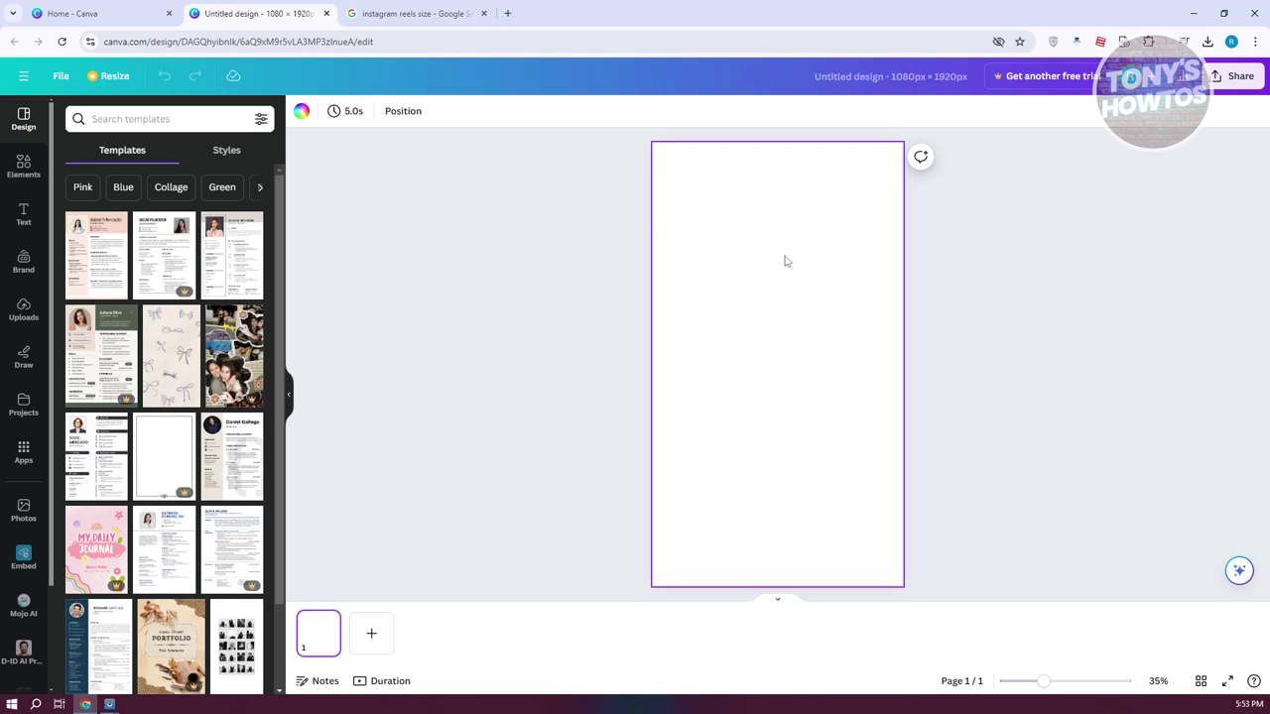
- Switch the page strip below the canvas to the duration timeline view
left_click(779, 601)
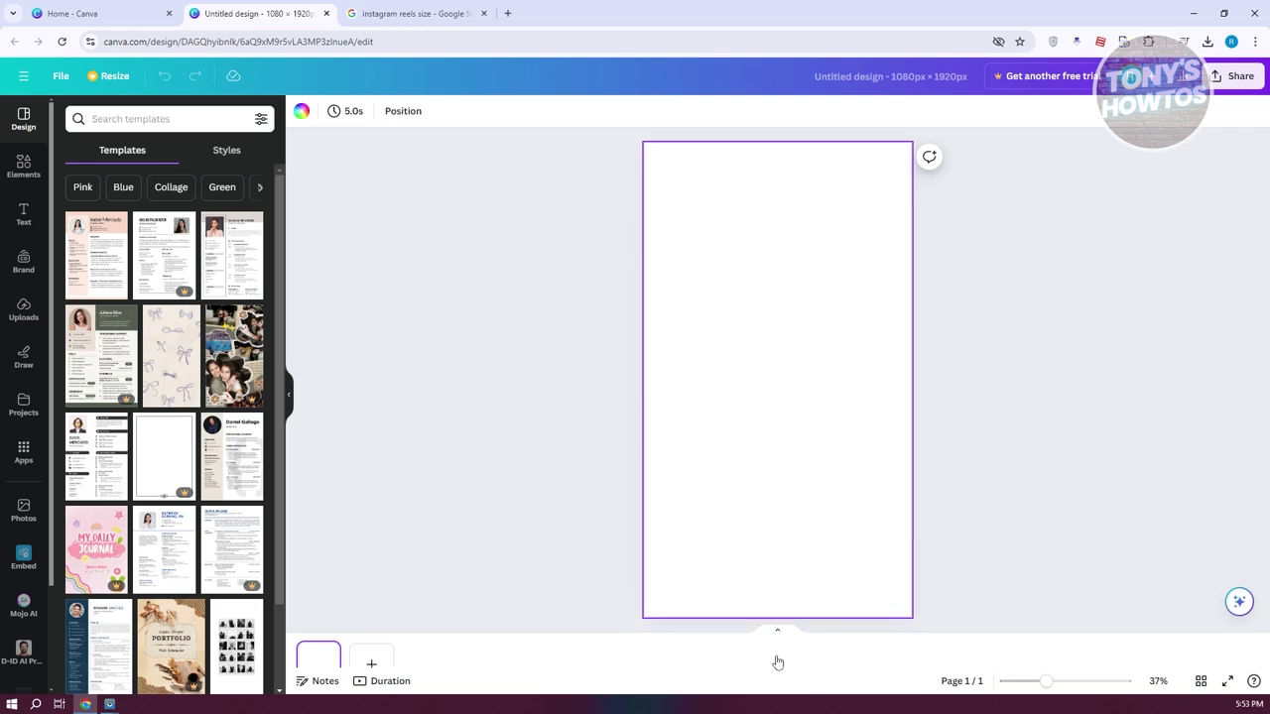
left_click(776, 671)
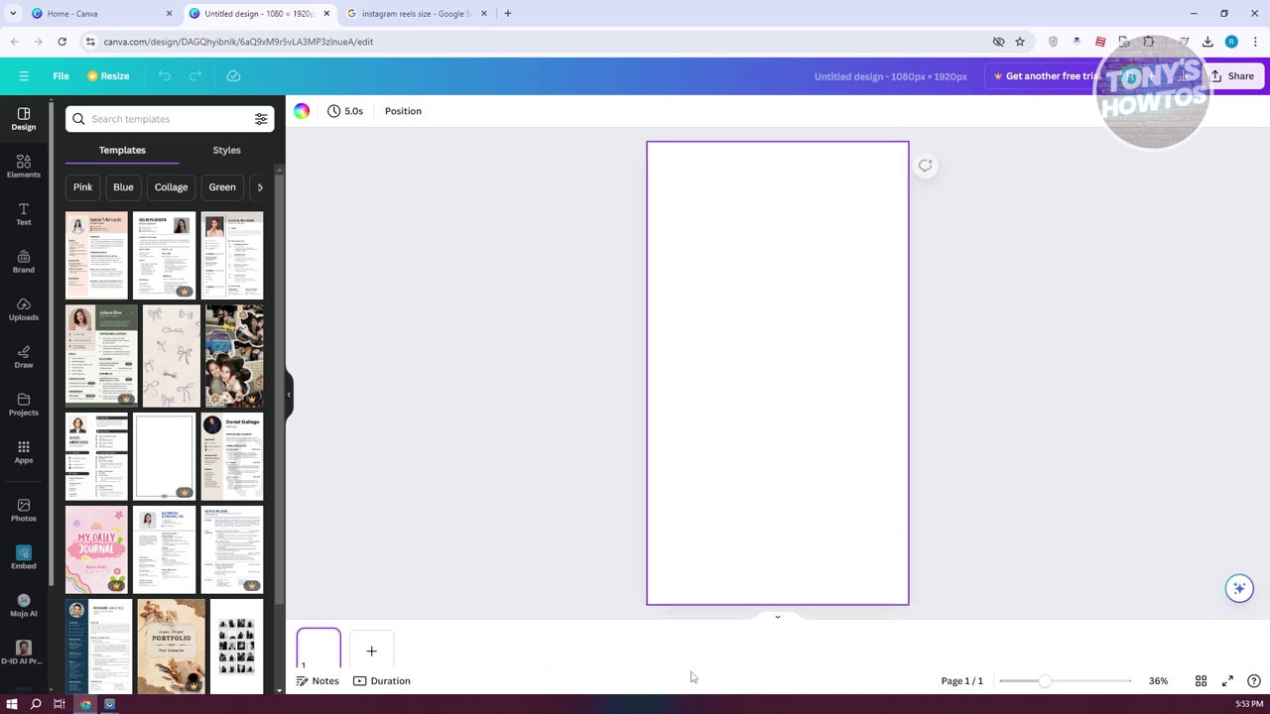
left_click(382, 681)
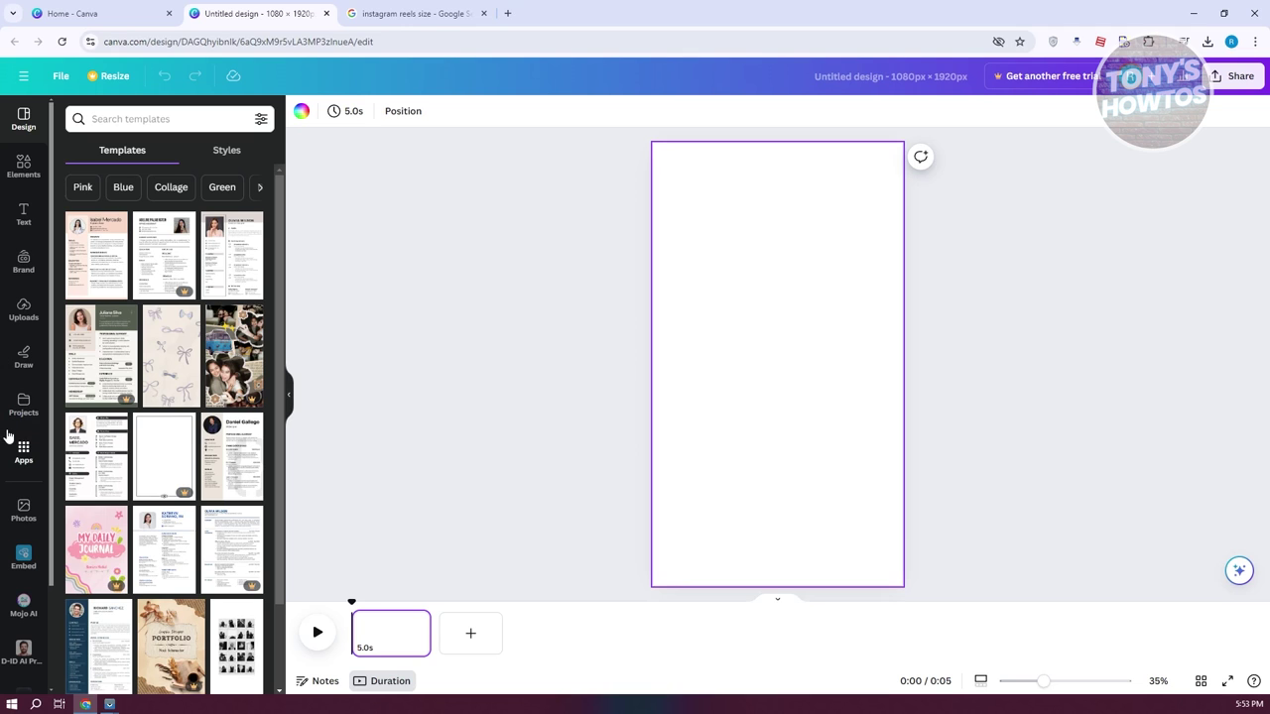
- Upload the pexels JPG photo of the glacier from the Downloads folder to the design's uploads
left_click(23, 307)
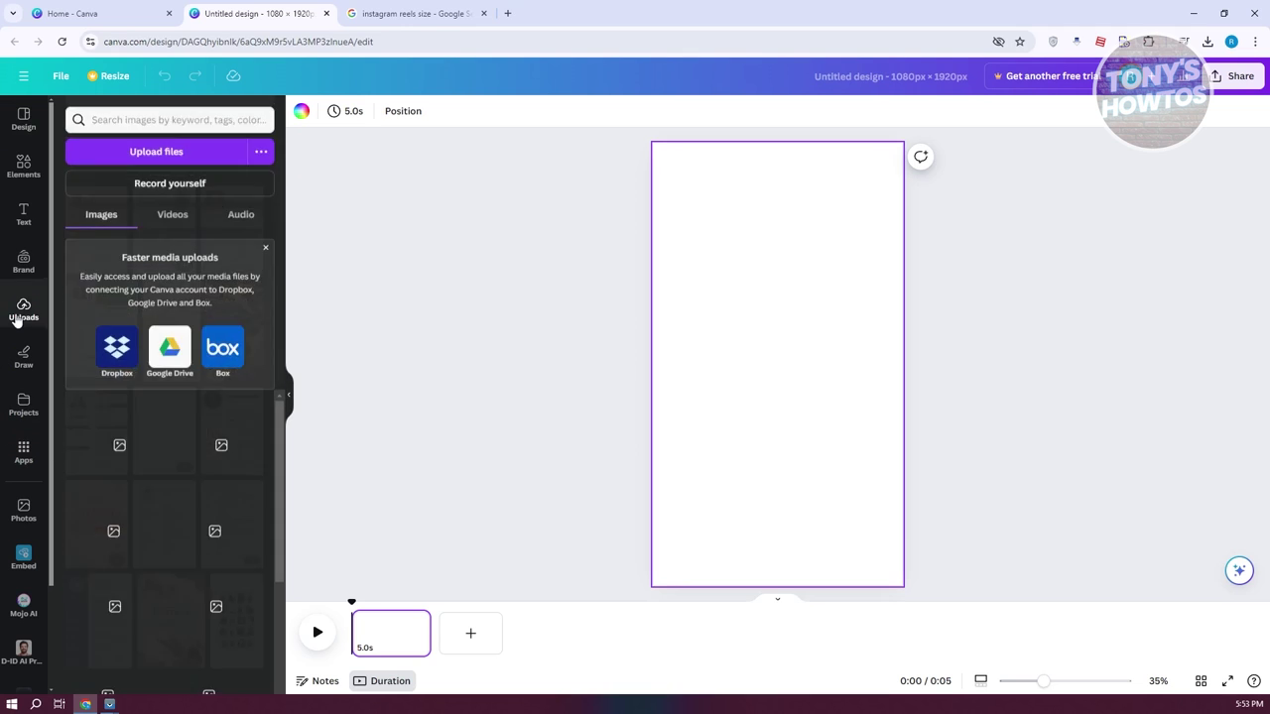
left_click(265, 247)
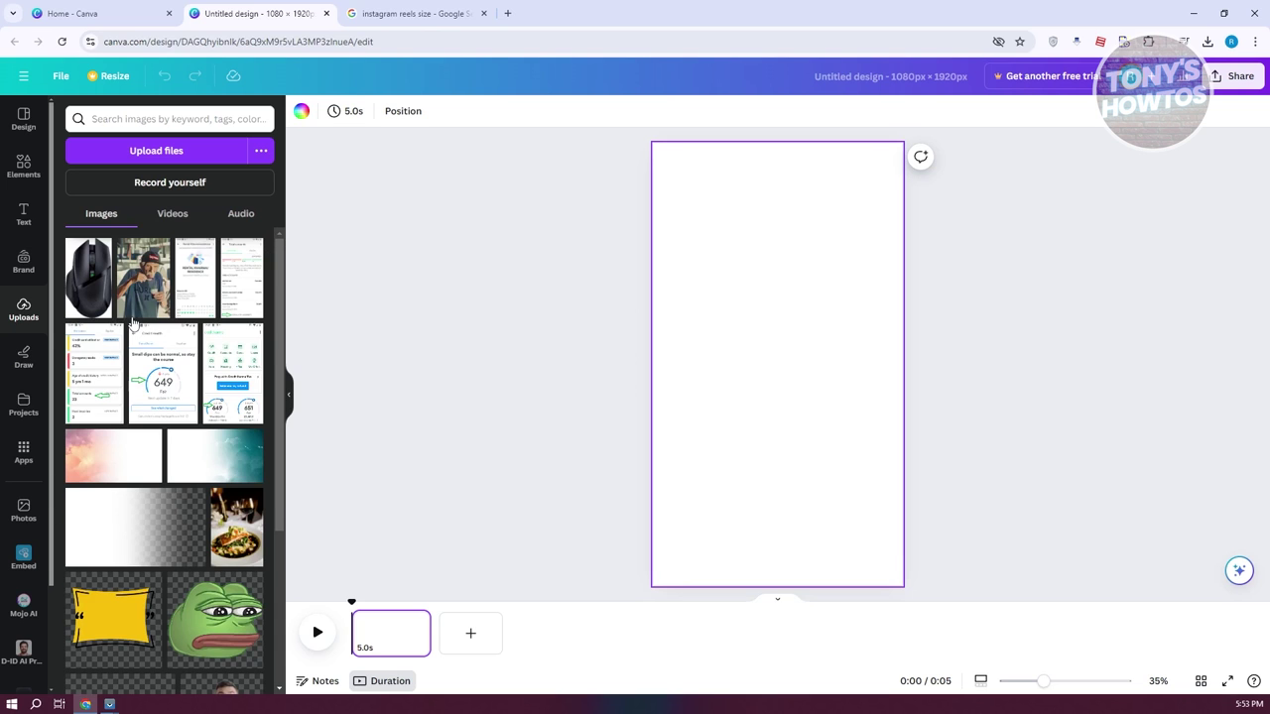
left_click(169, 214)
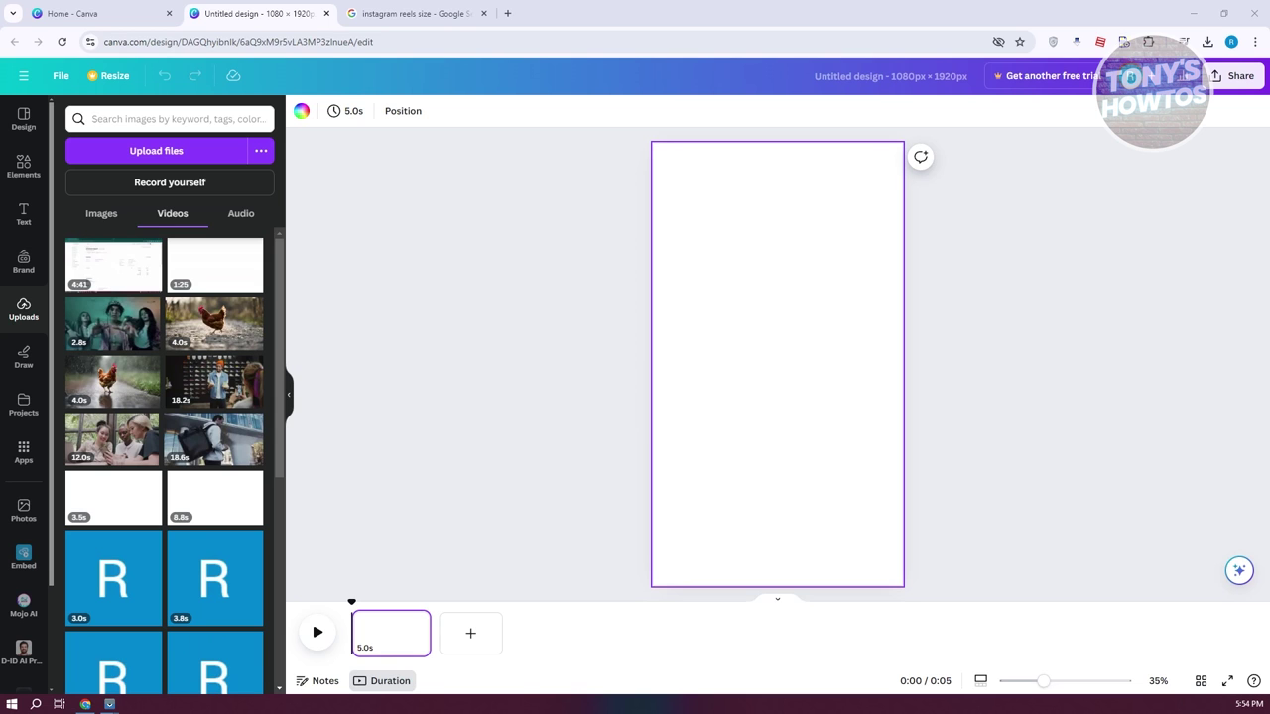
key("super+e")
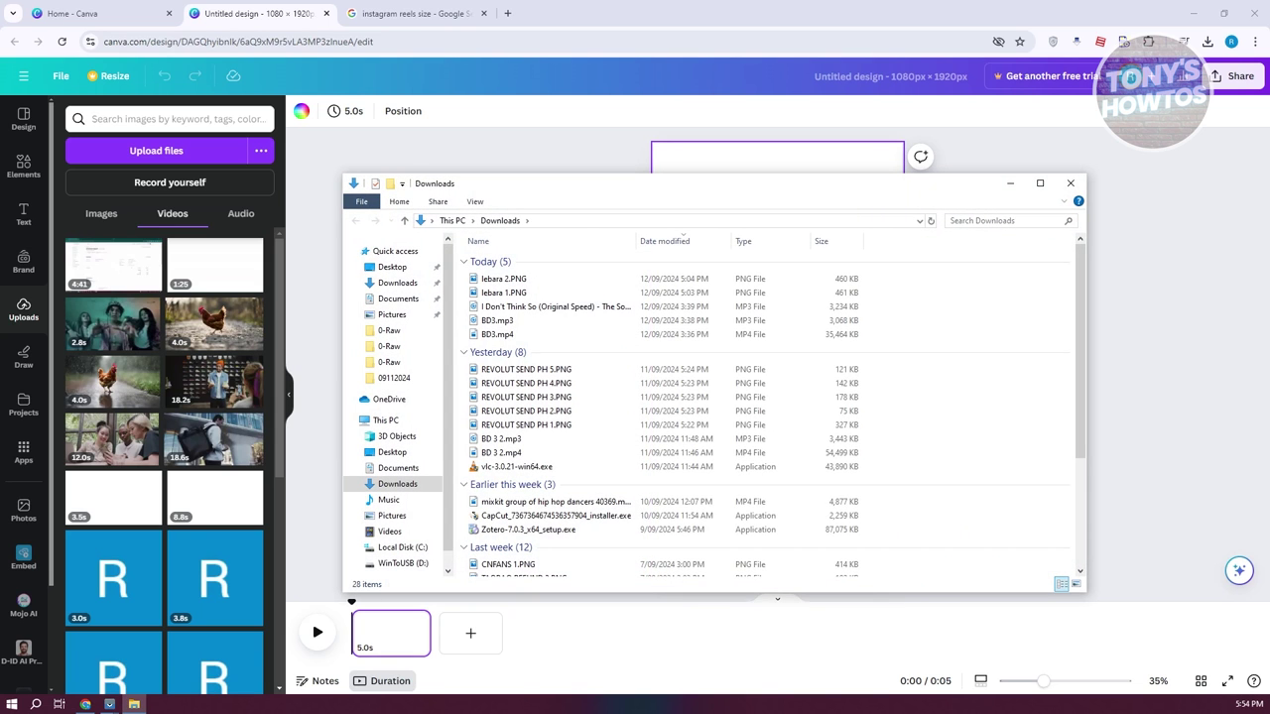
scroll(922, 394, "down", 4)
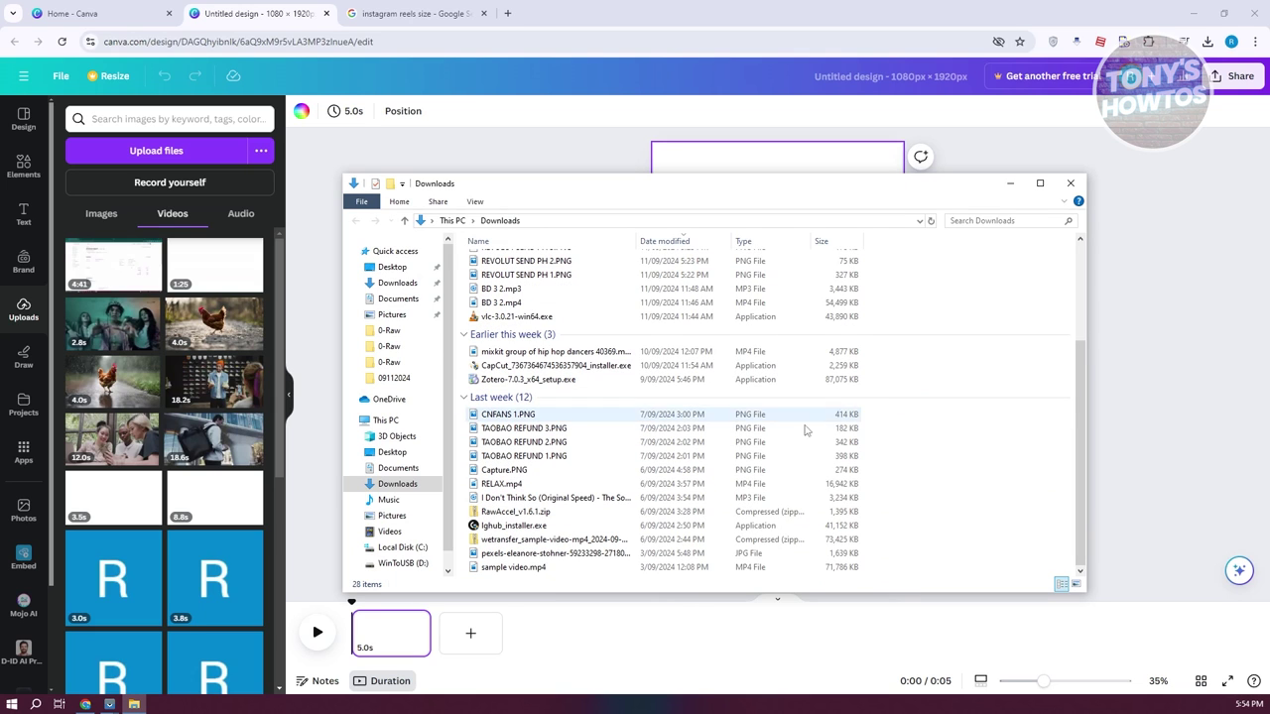
left_click(598, 556)
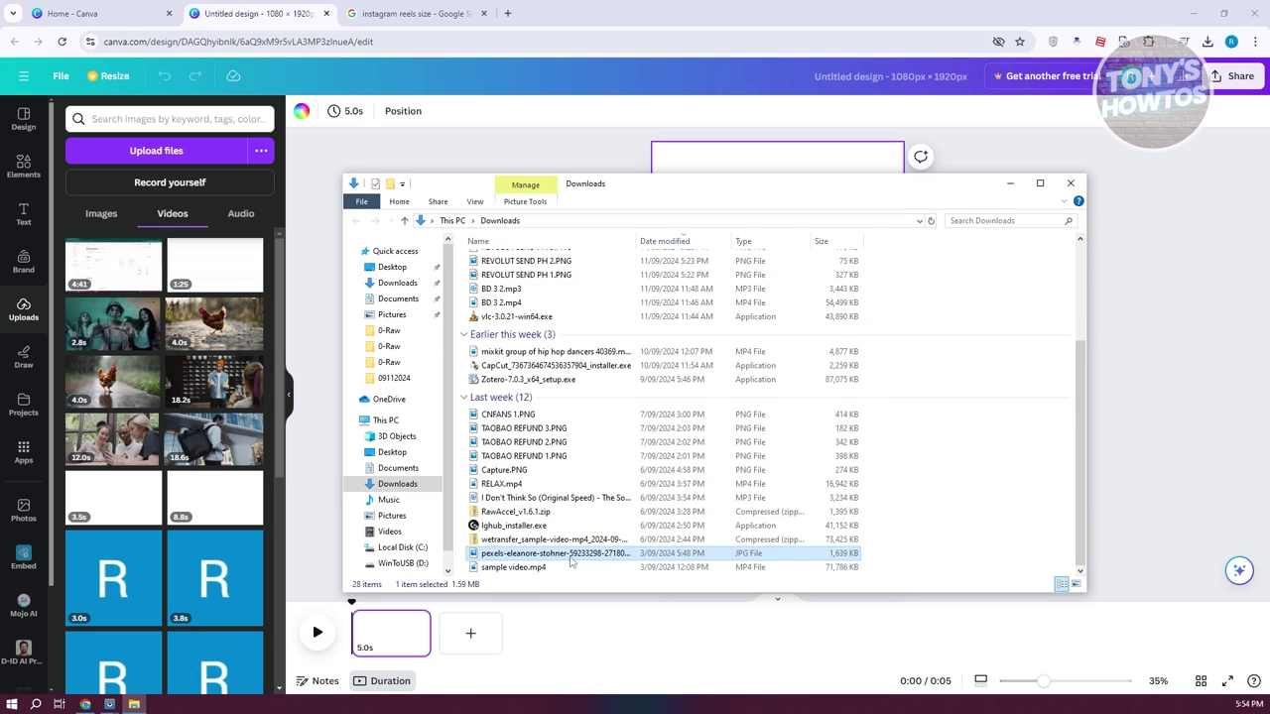
left_click_drag(570, 563, 147, 413)
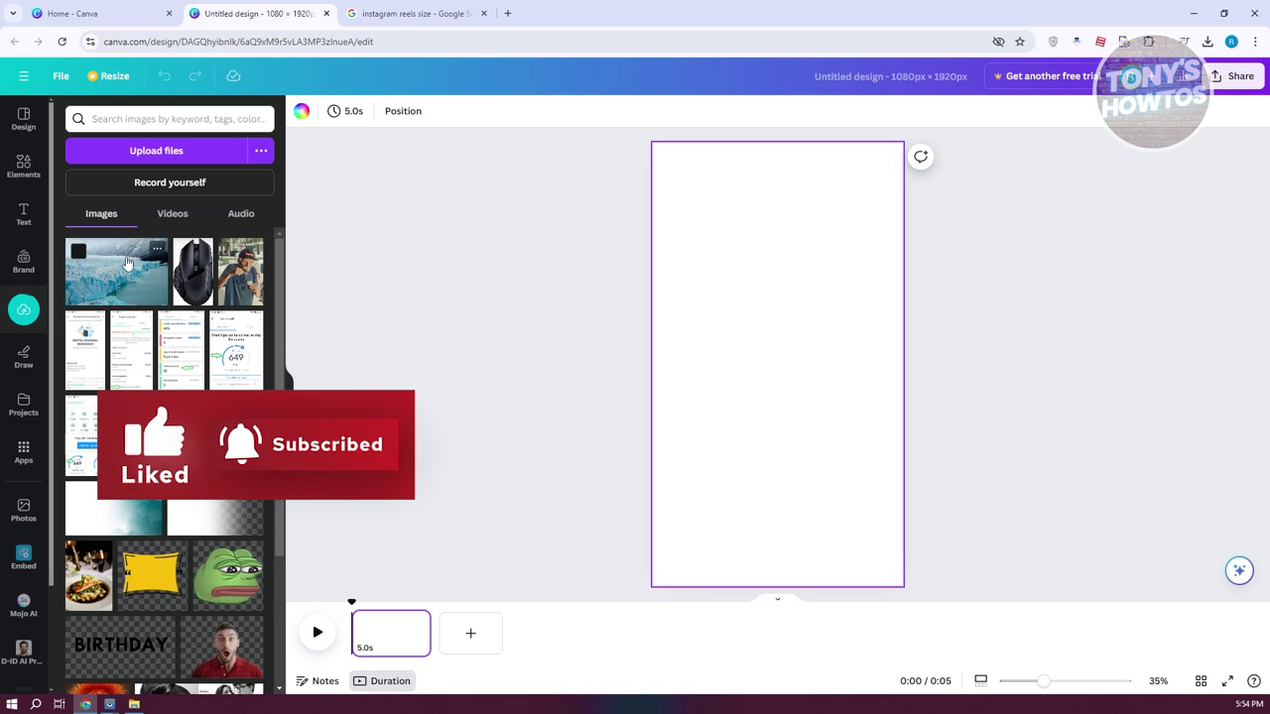
- Place the uploaded glacier photo on the page, scale it slightly wider than the page and centre it
left_click_drag(129, 282, 753, 346)
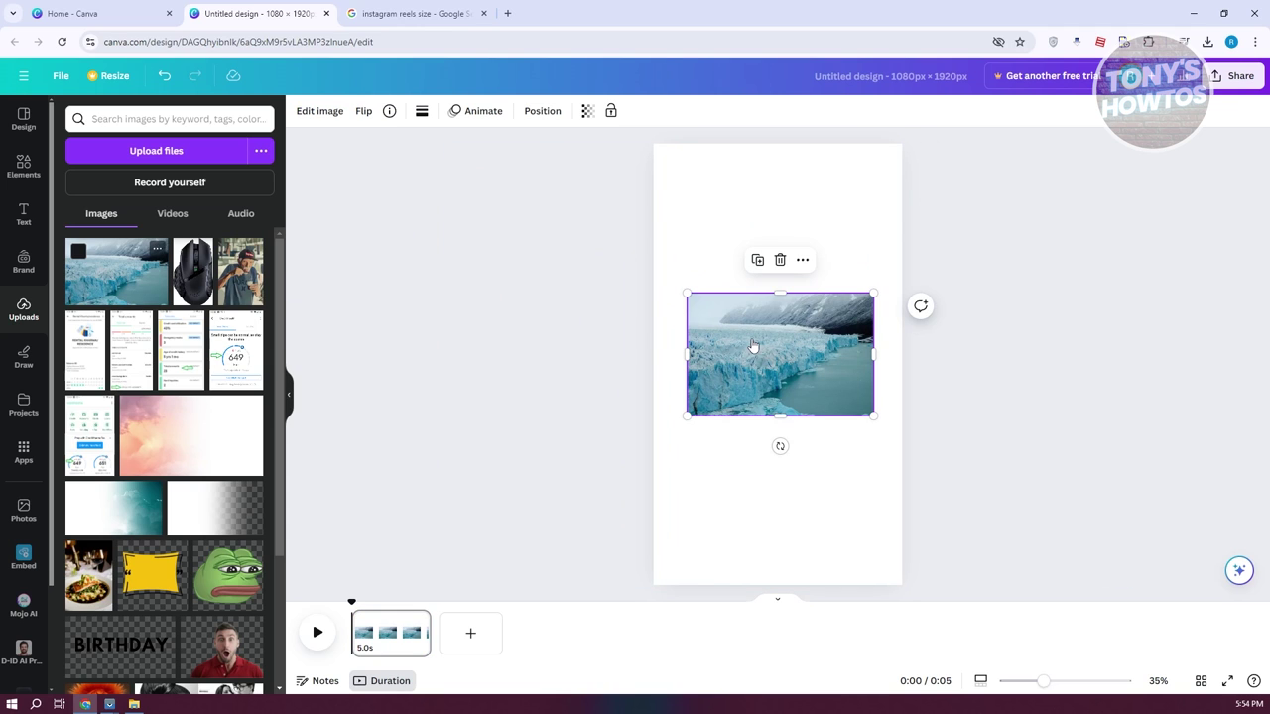
left_click_drag(800, 353, 797, 323)
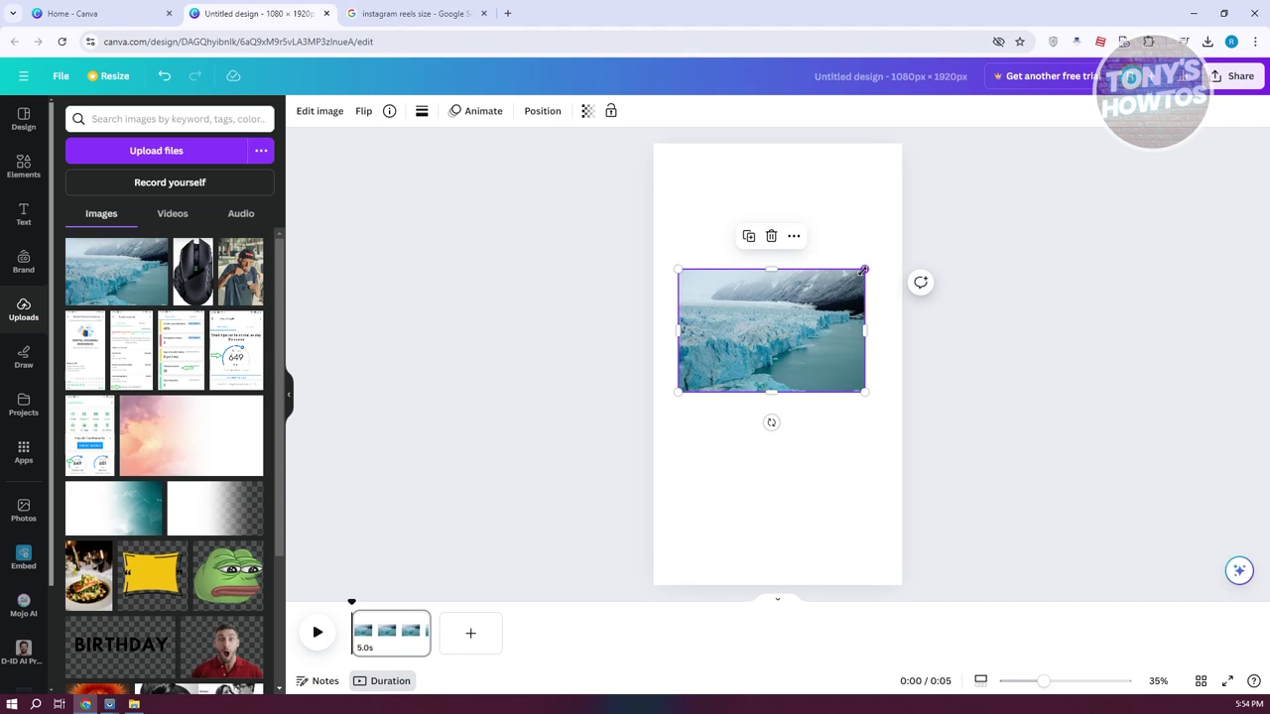
left_click_drag(864, 269, 1099, 130)
left_click_drag(858, 307, 773, 357)
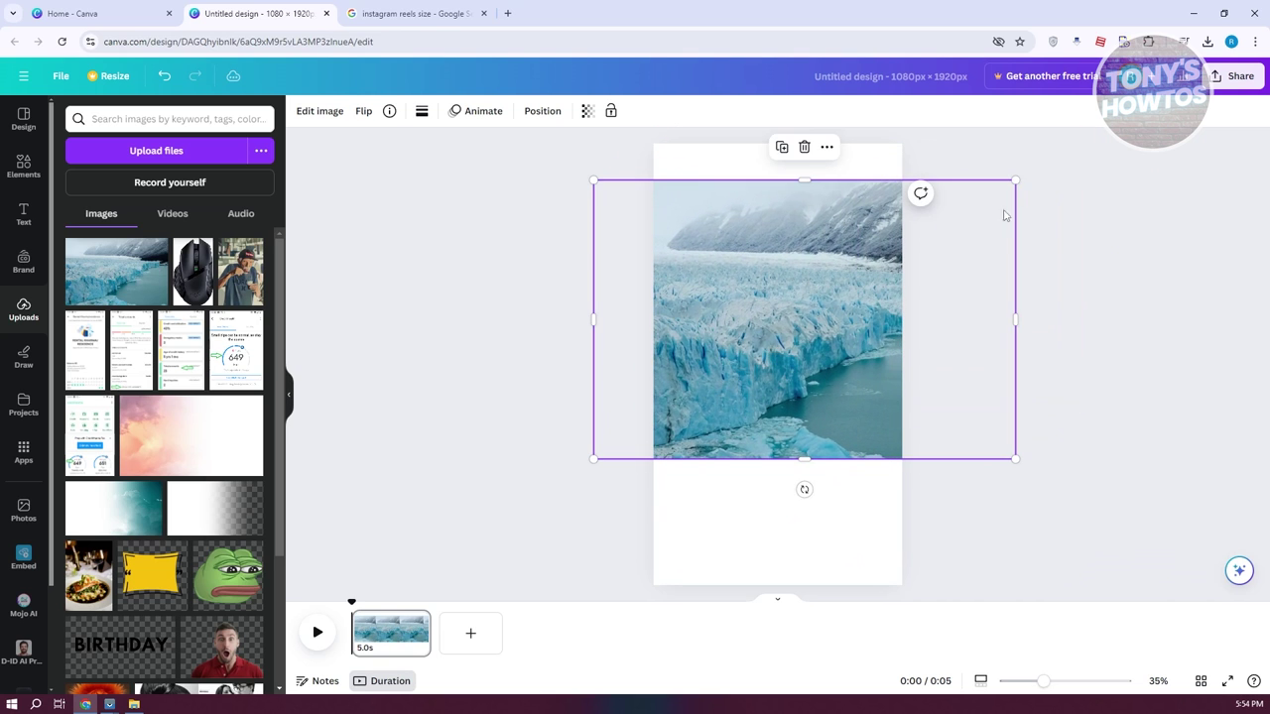
left_click_drag(1007, 193, 876, 283)
left_click_drag(744, 384, 795, 385)
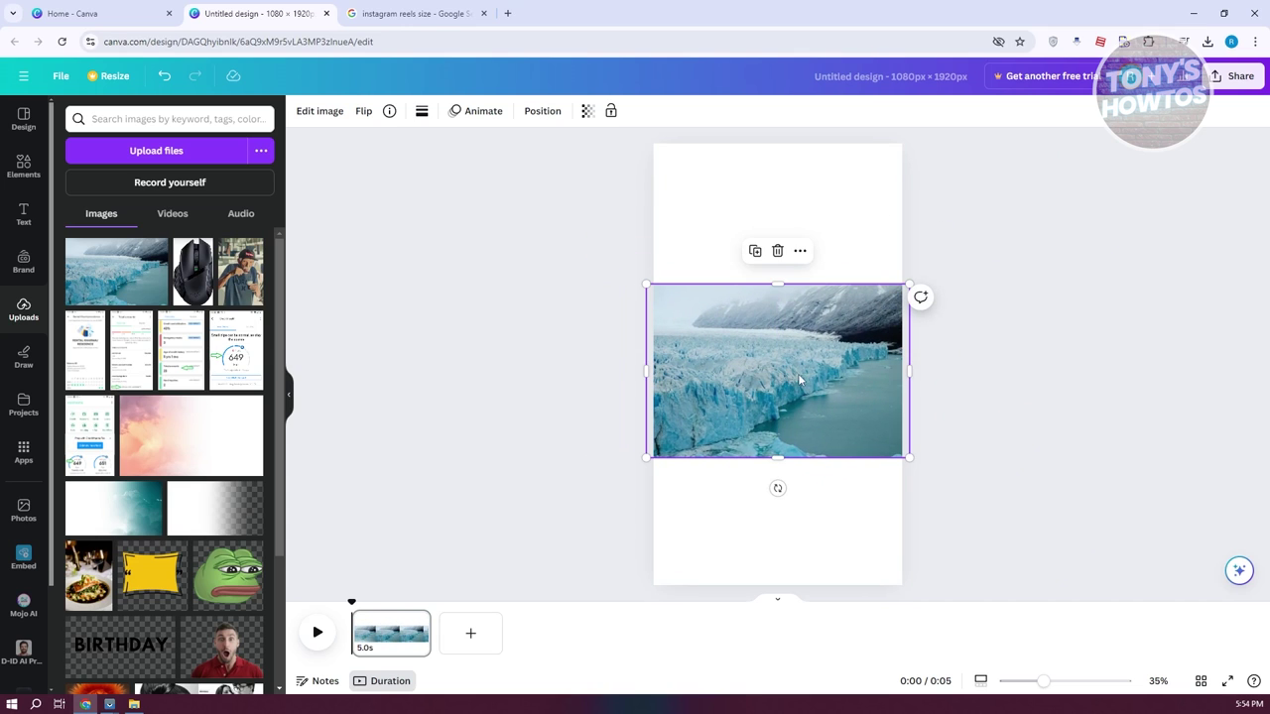
- Set the page background to the light grey-blue photo colour taken from the glacier image
left_click(783, 232)
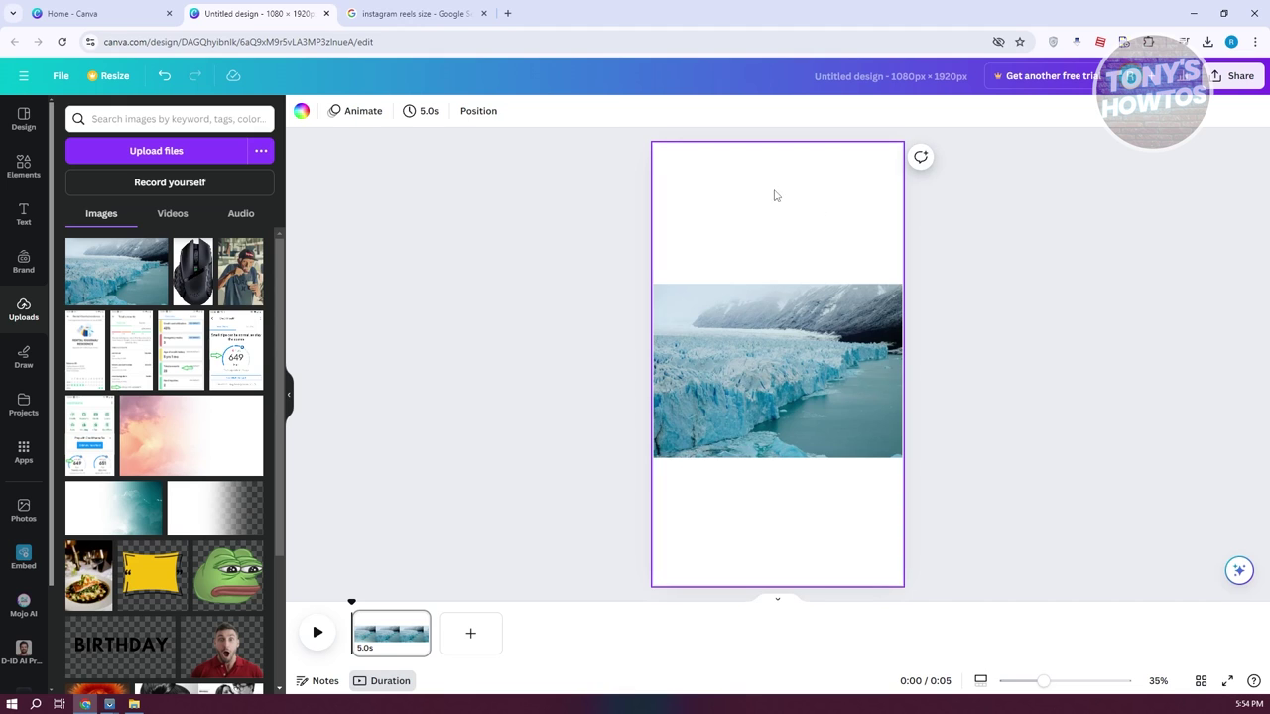
left_click(302, 111)
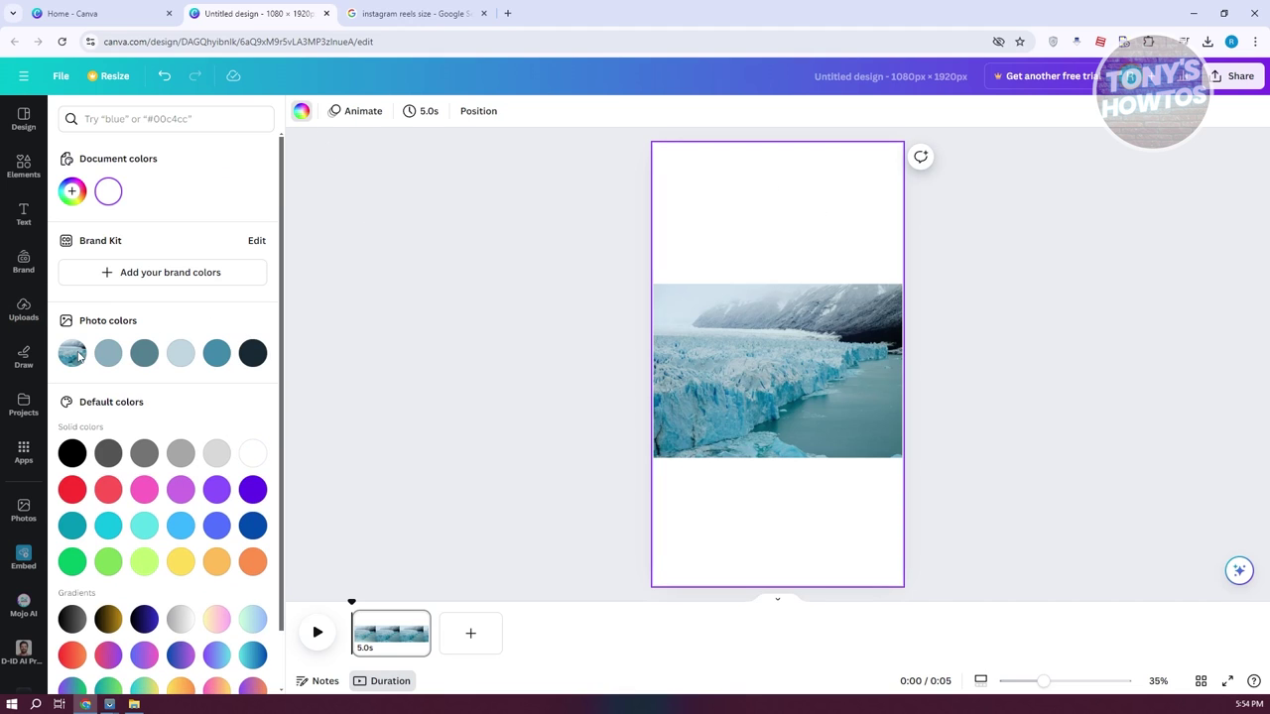
left_click(109, 353)
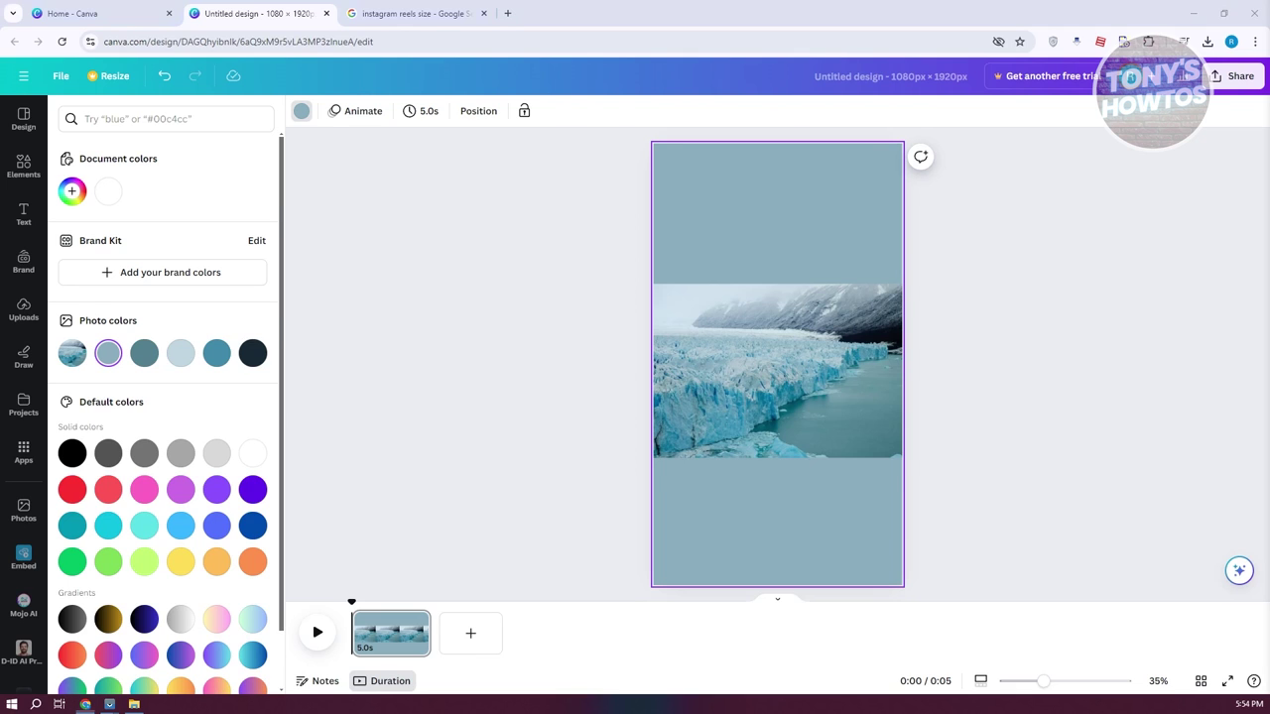
- Enlarge the glacier photo to about twice the page width and centre it on the page
left_click(784, 377)
left_click_drag(910, 283, 1142, 133)
left_click_drag(913, 322, 786, 396)
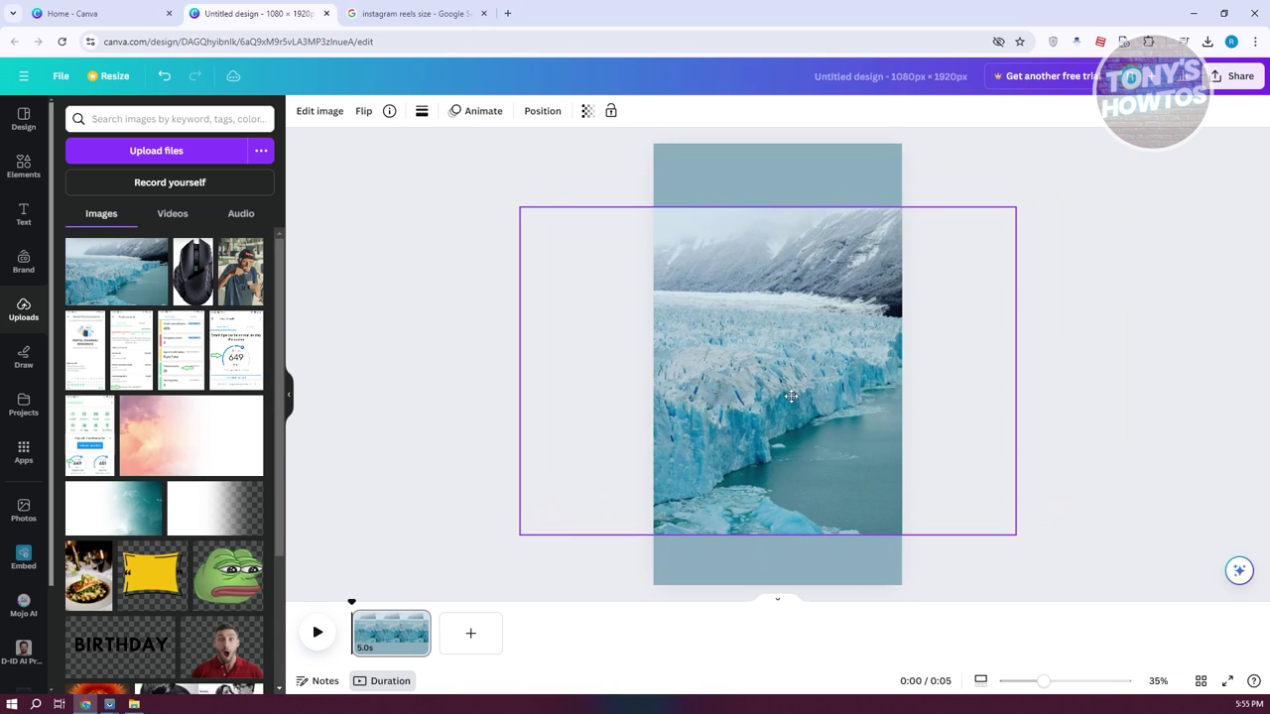
left_click(439, 410)
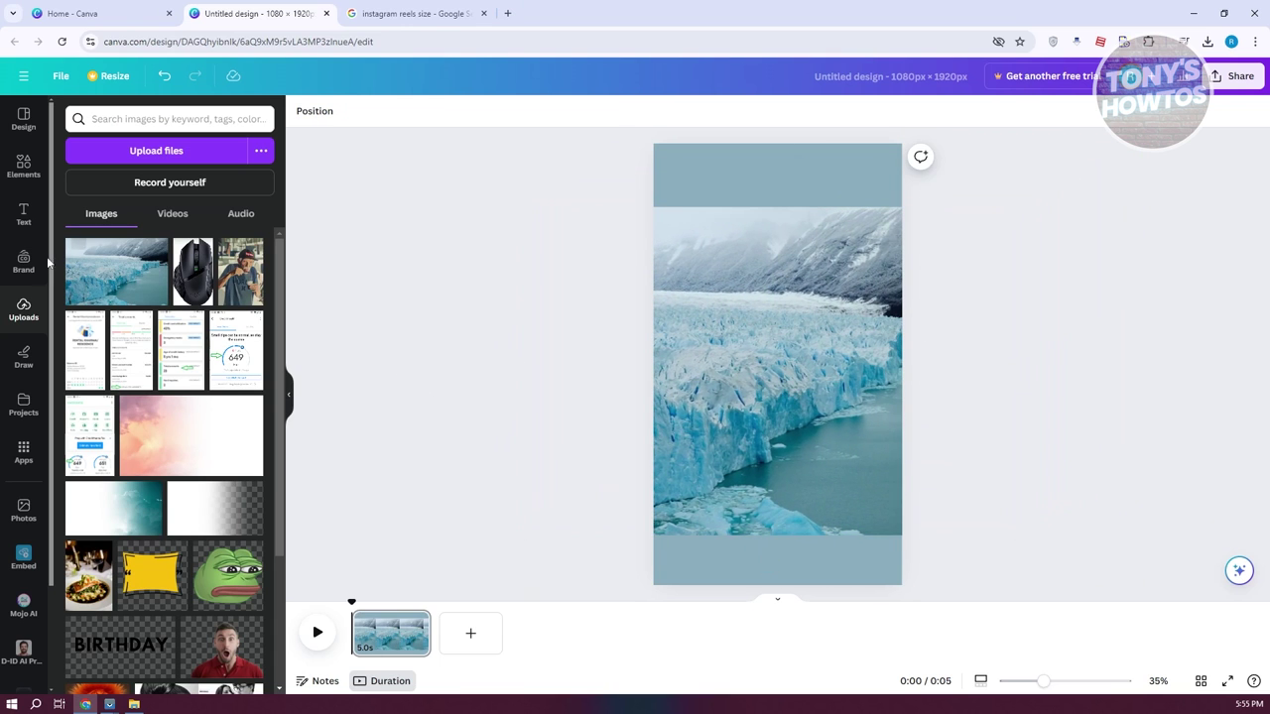
- Add the recently used "Trending" font combination to the upper part of the glacier photo
left_click(24, 213)
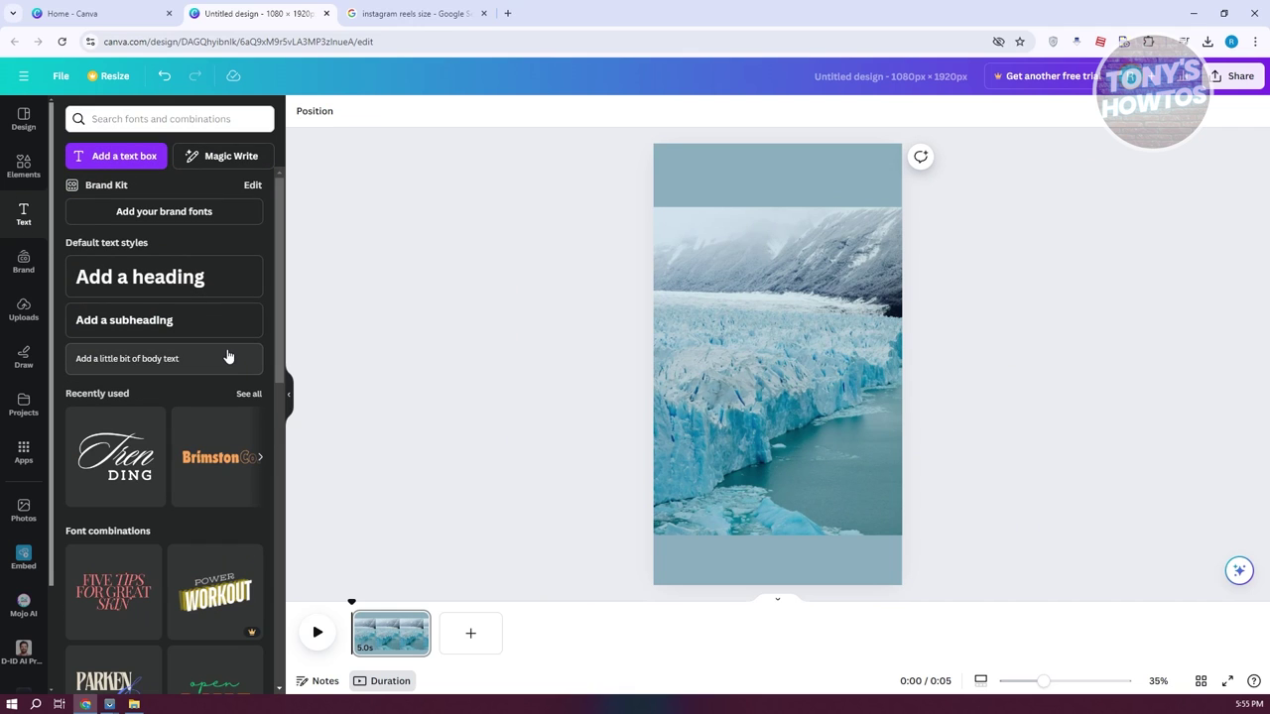
scroll(205, 420, "down", 2)
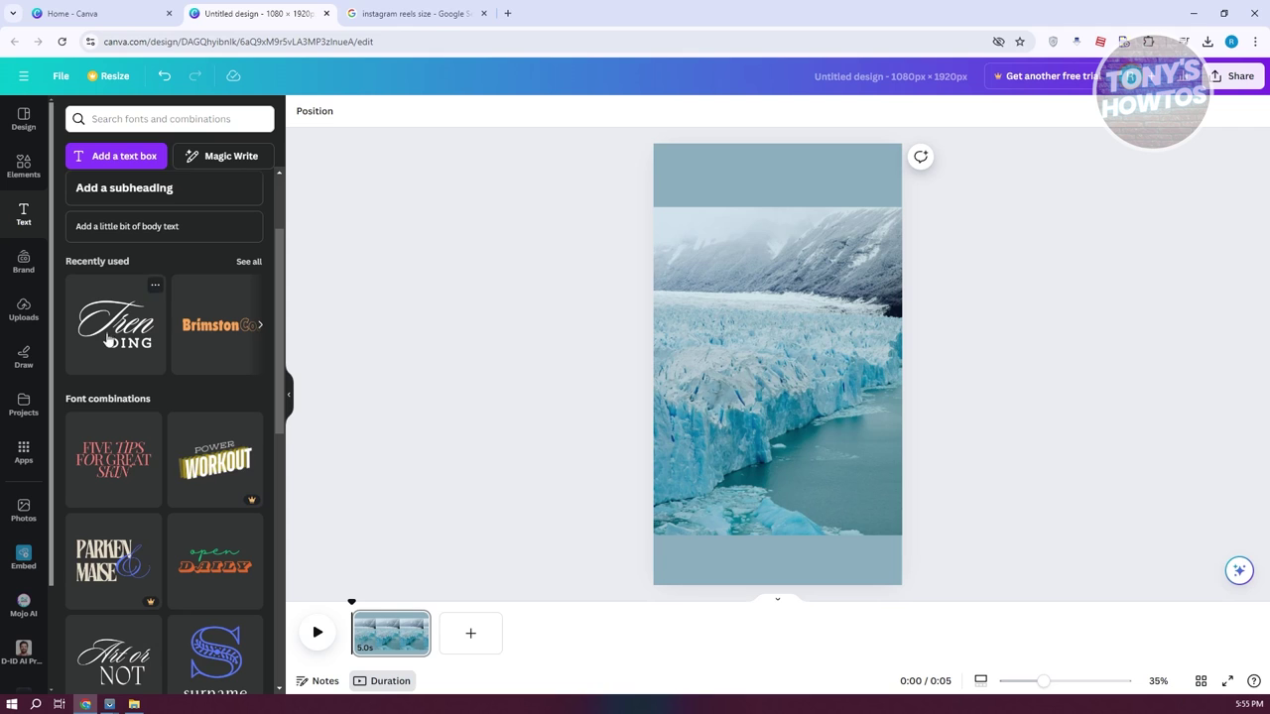
left_click_drag(109, 338, 814, 281)
- Replace the script word "Tren" in the font combination with "SAVE"
double_click(826, 254)
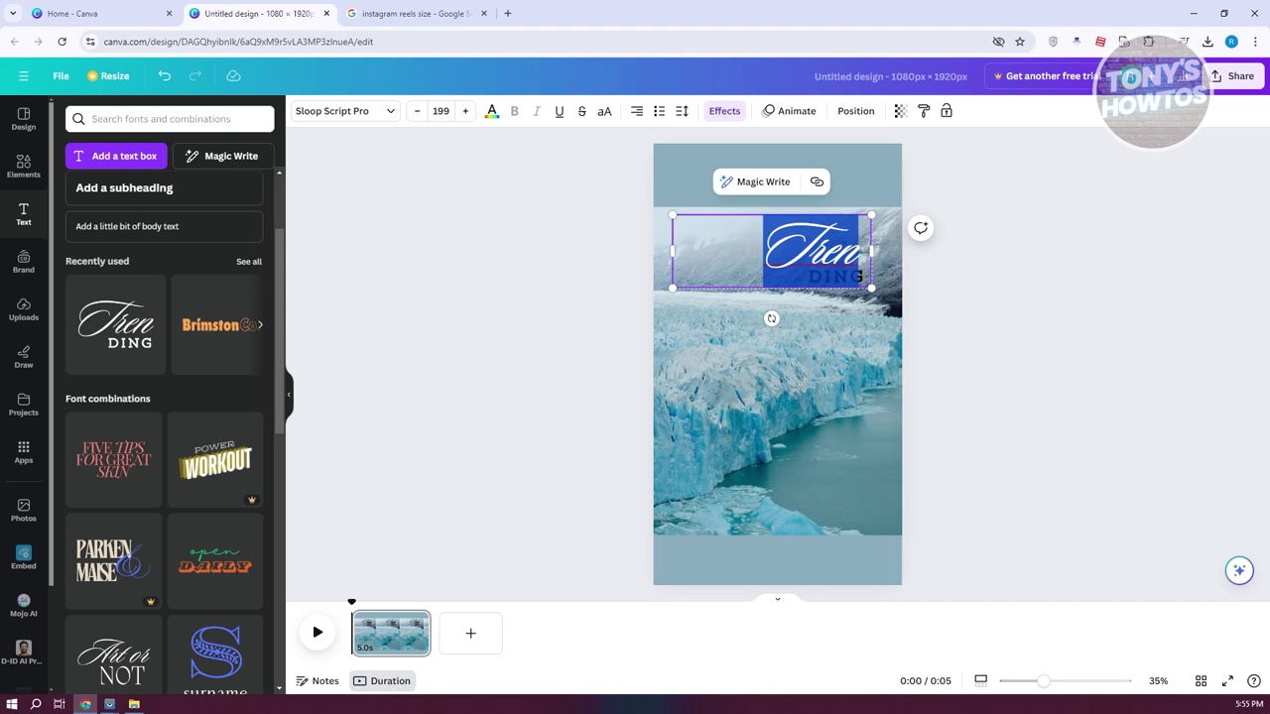
type("SAVE")
key("Left")
key("shift+Right")
key("Left")
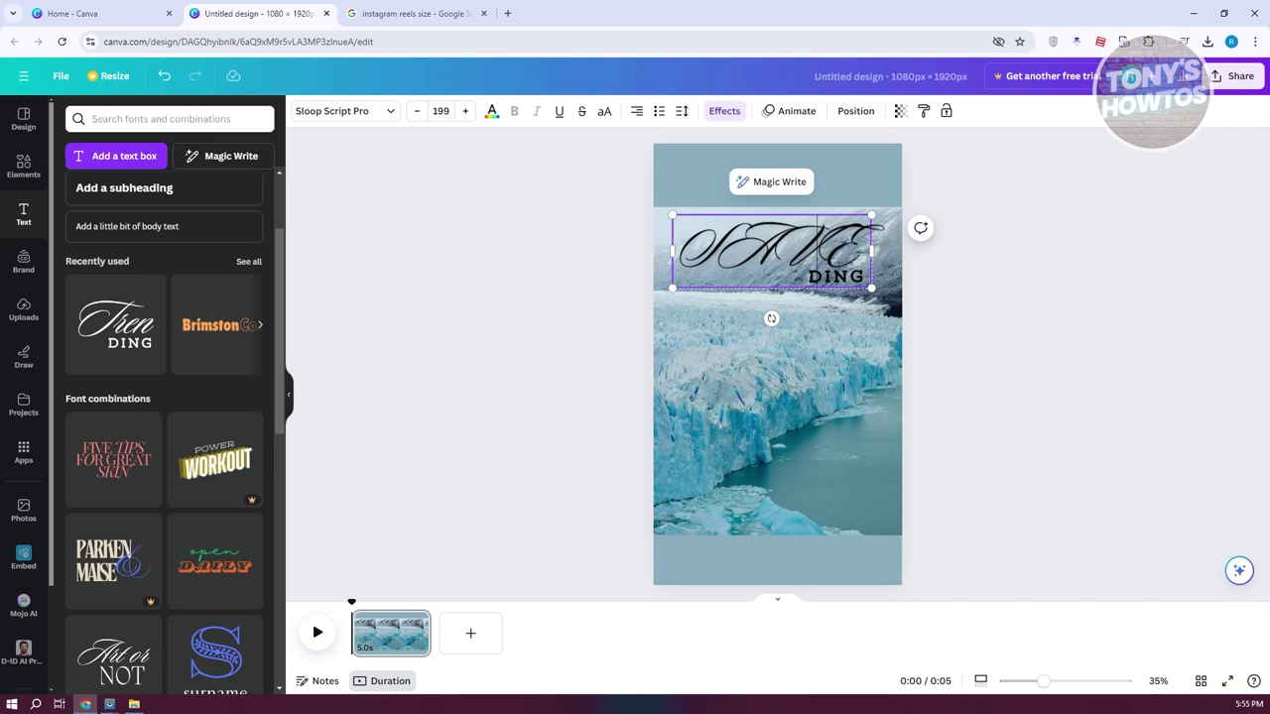
left_click(1101, 317)
- Replace the slab-serif word "DING" in the font combination with "WORLD"
left_click(841, 283)
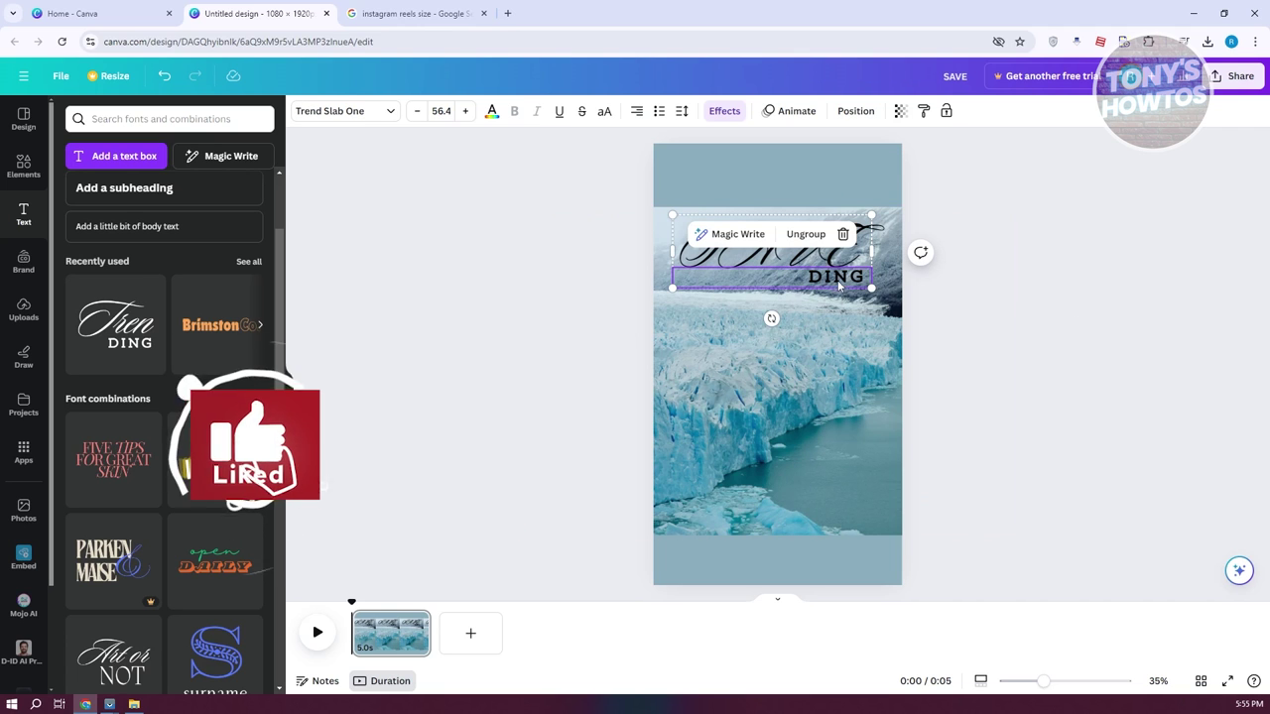
double_click(840, 284)
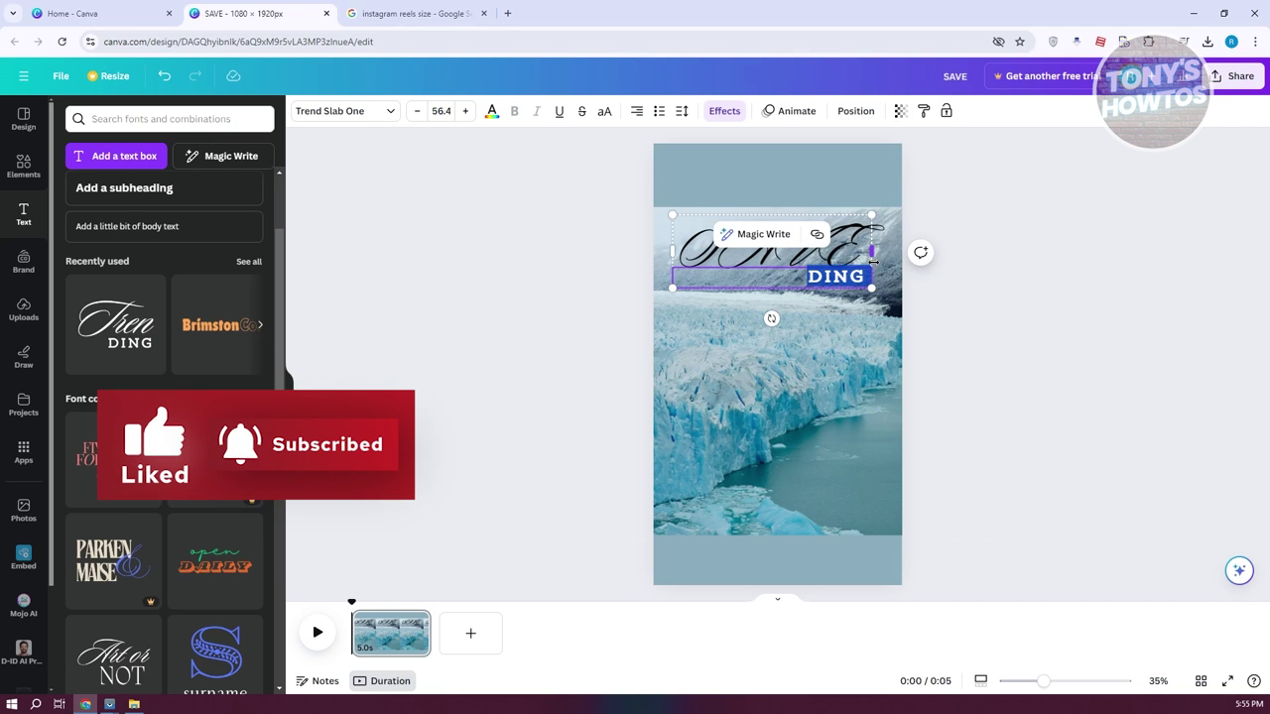
type("WORLD")
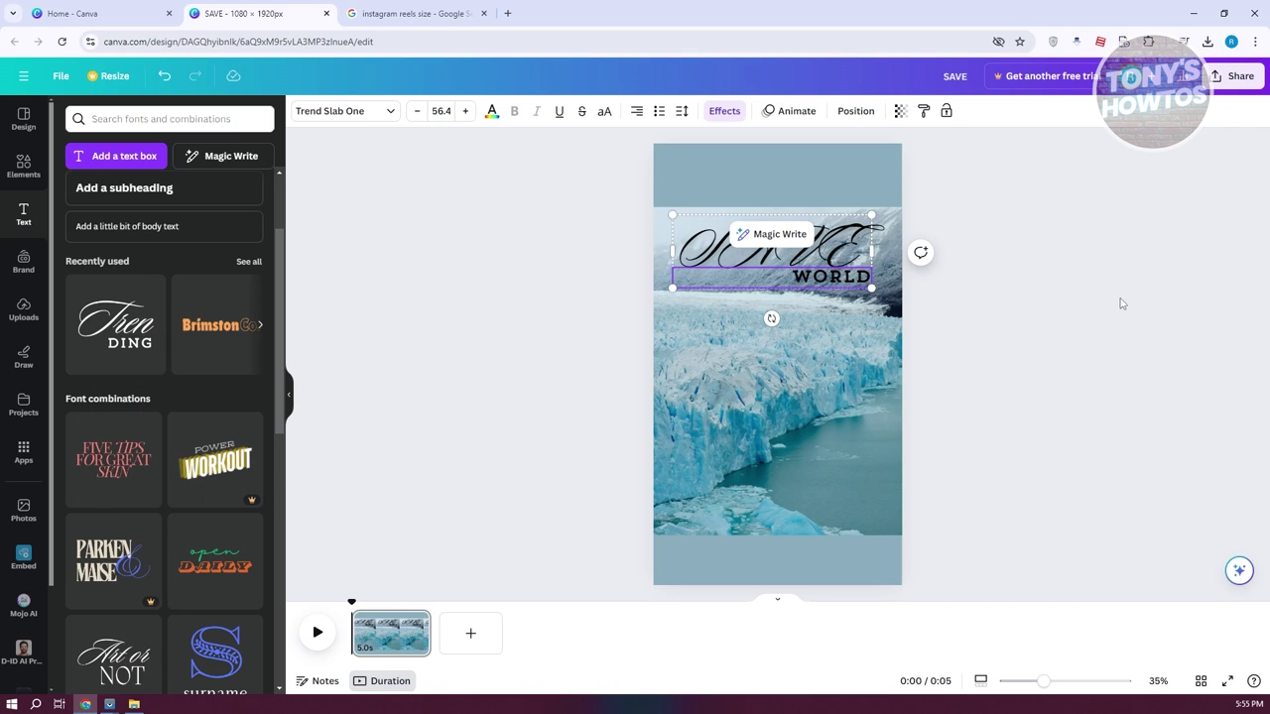
left_click(1121, 303)
- Apply the Fade text animation on enter to the script word "SAVE" in the font combination
left_click(822, 258)
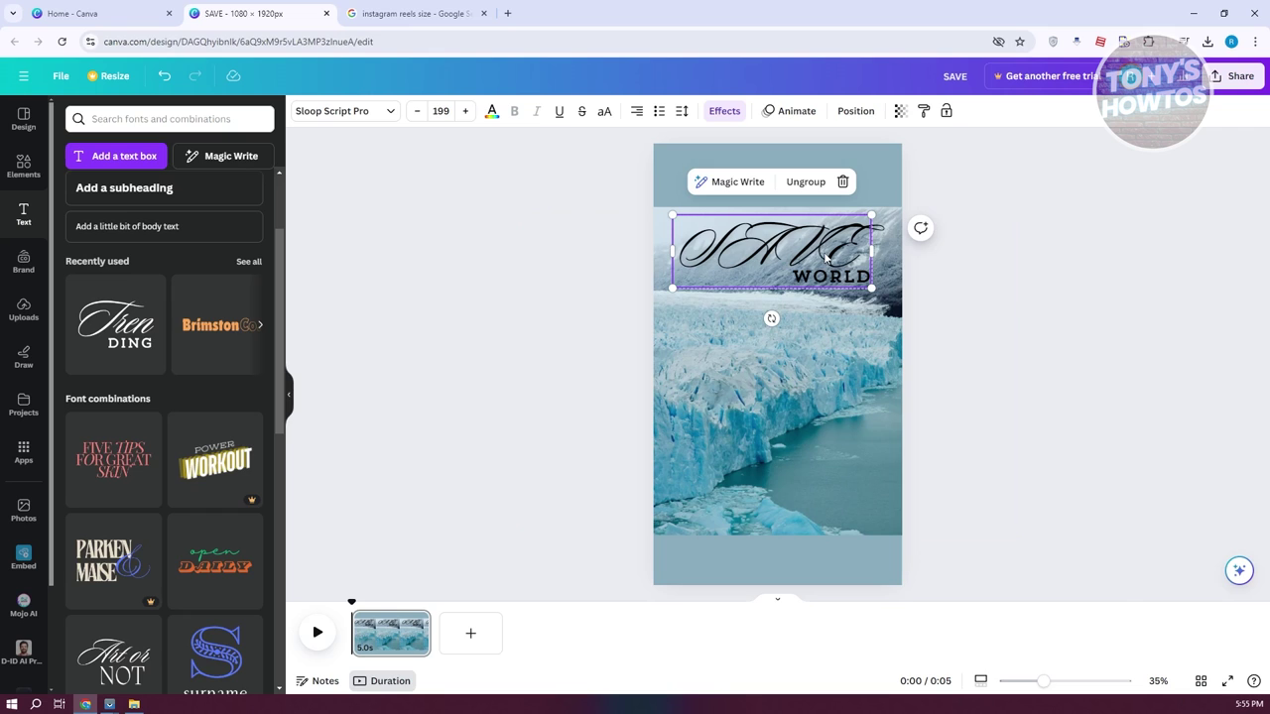
left_click(792, 111)
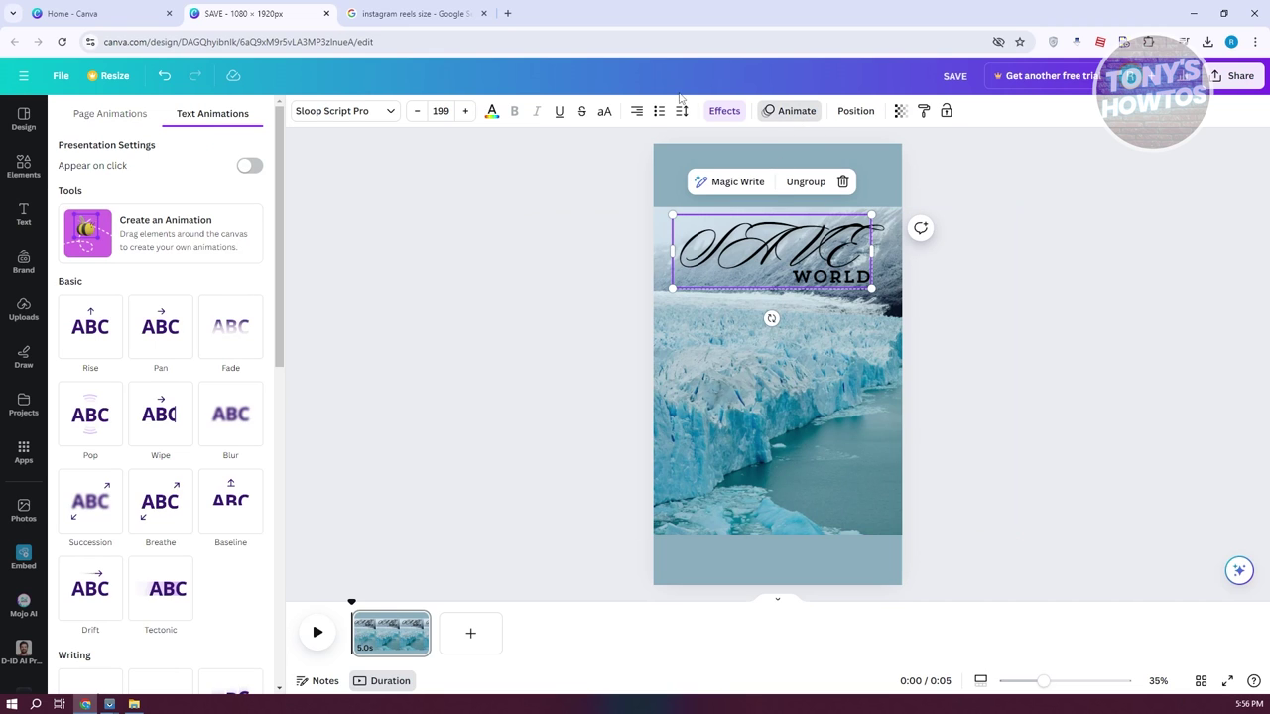
left_click(234, 341)
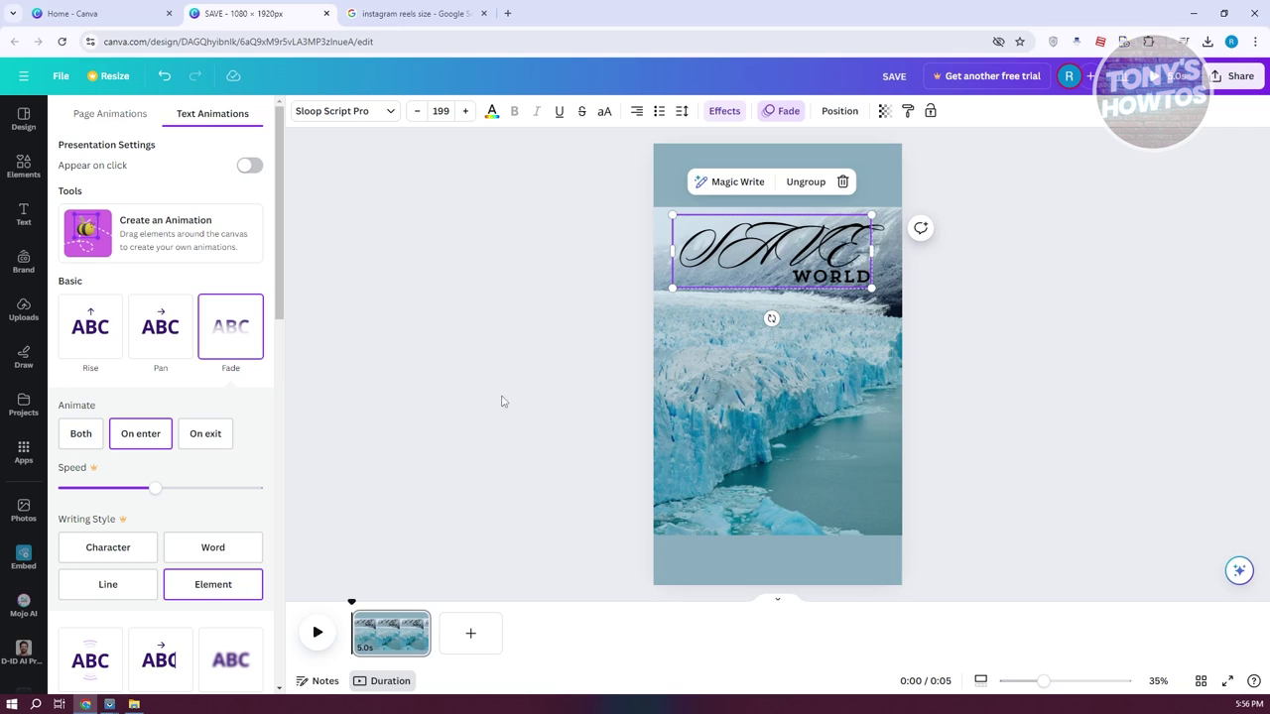
- Add a second page after the glacier page and bring up the elements library
left_click(469, 635)
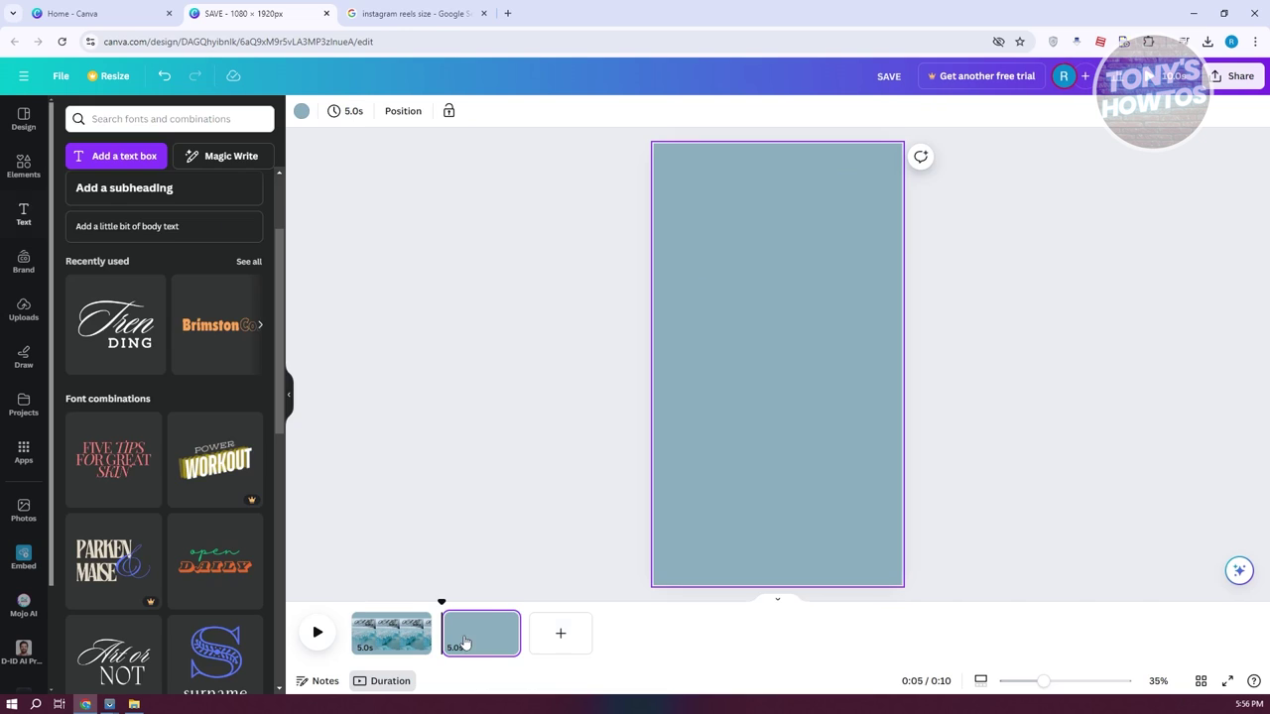
left_click(32, 171)
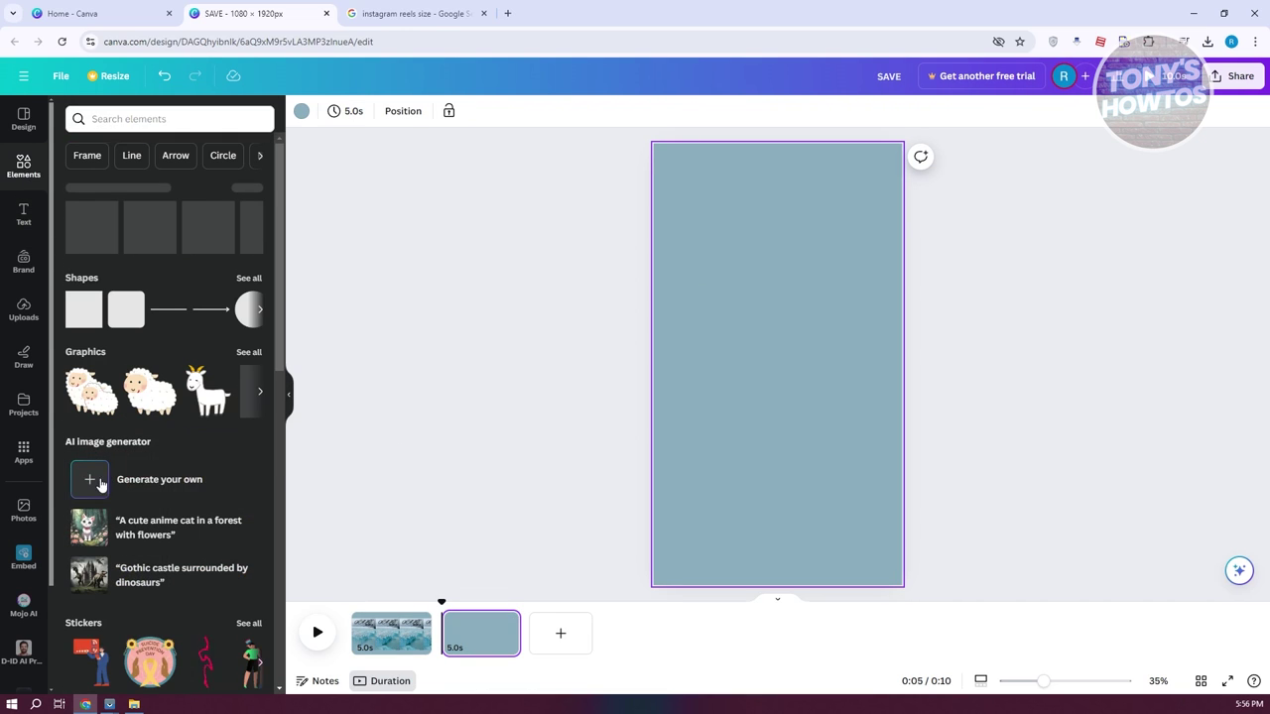
left_click(25, 311)
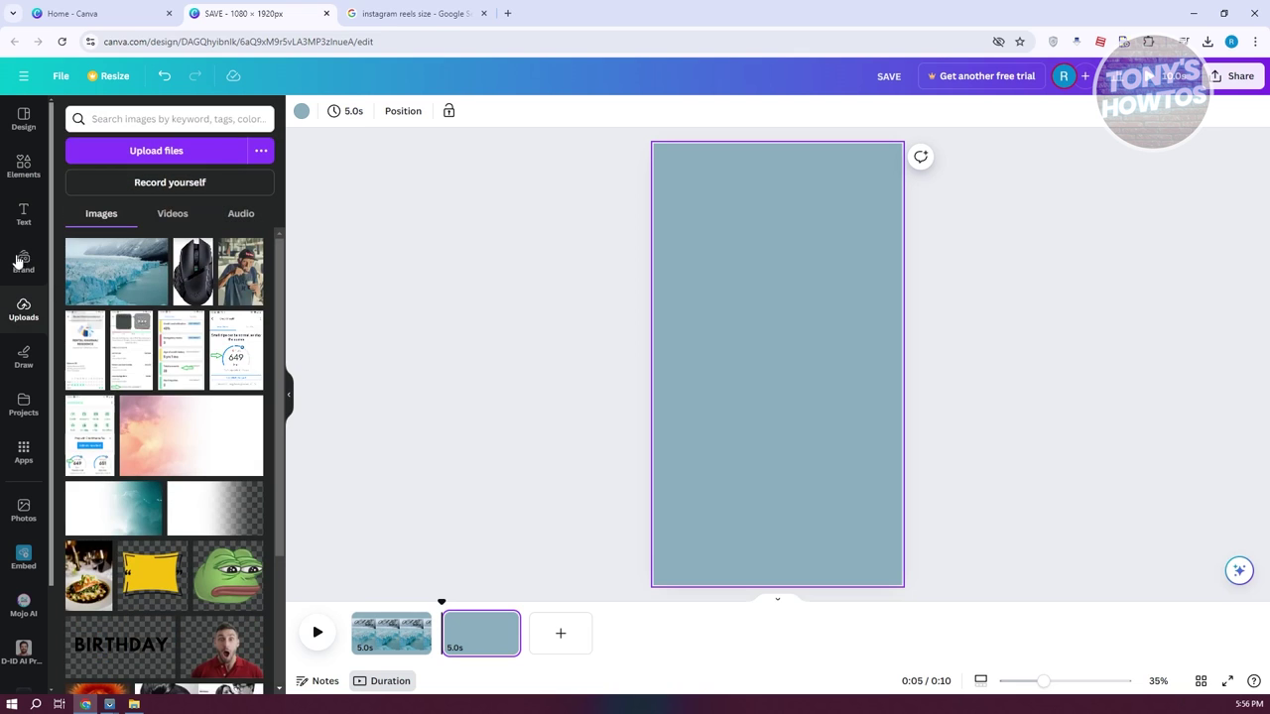
left_click(20, 172)
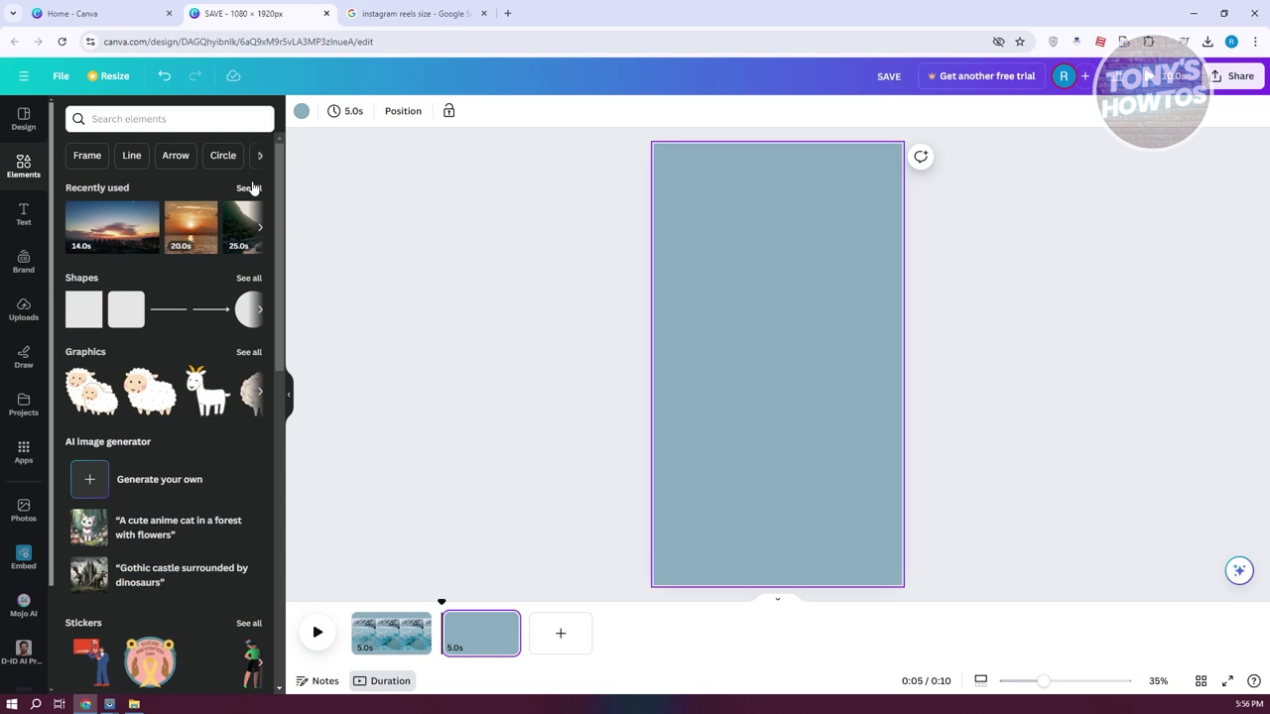
- Search the elements for "VIDEO" and add the 16-second forest video to the middle of the second page
left_click(140, 121)
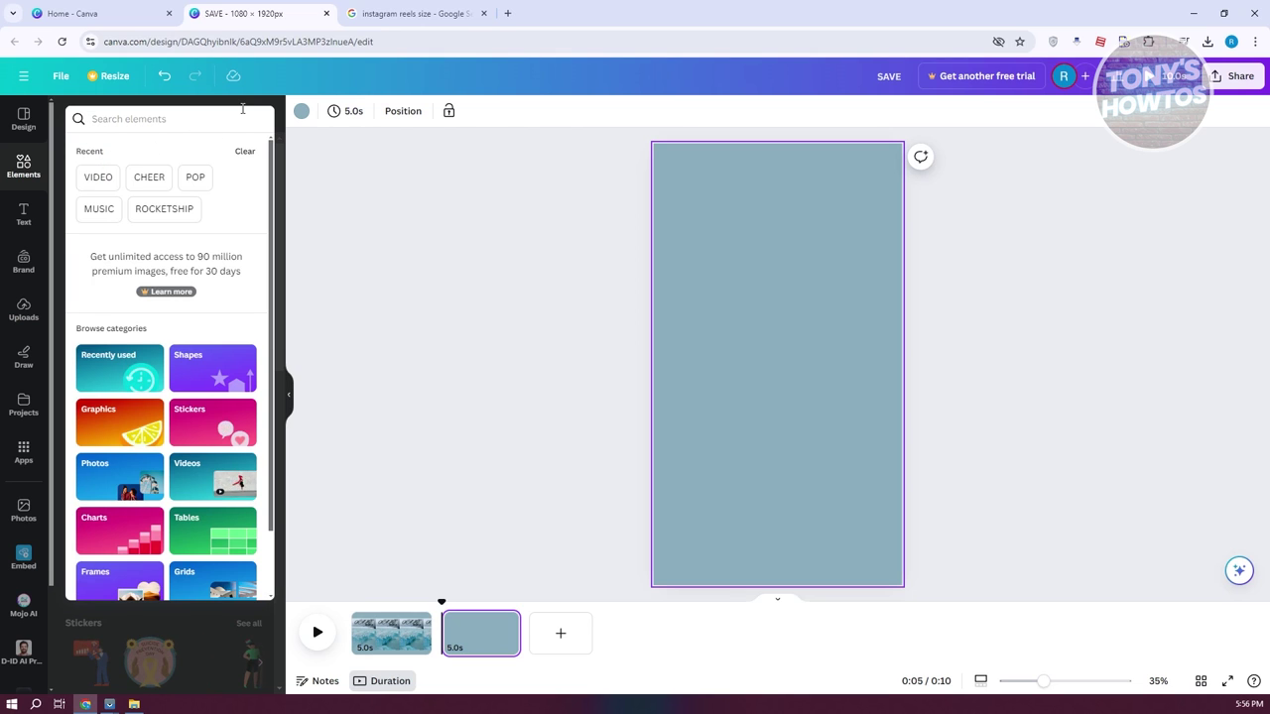
type("VIDEO")
key("Return")
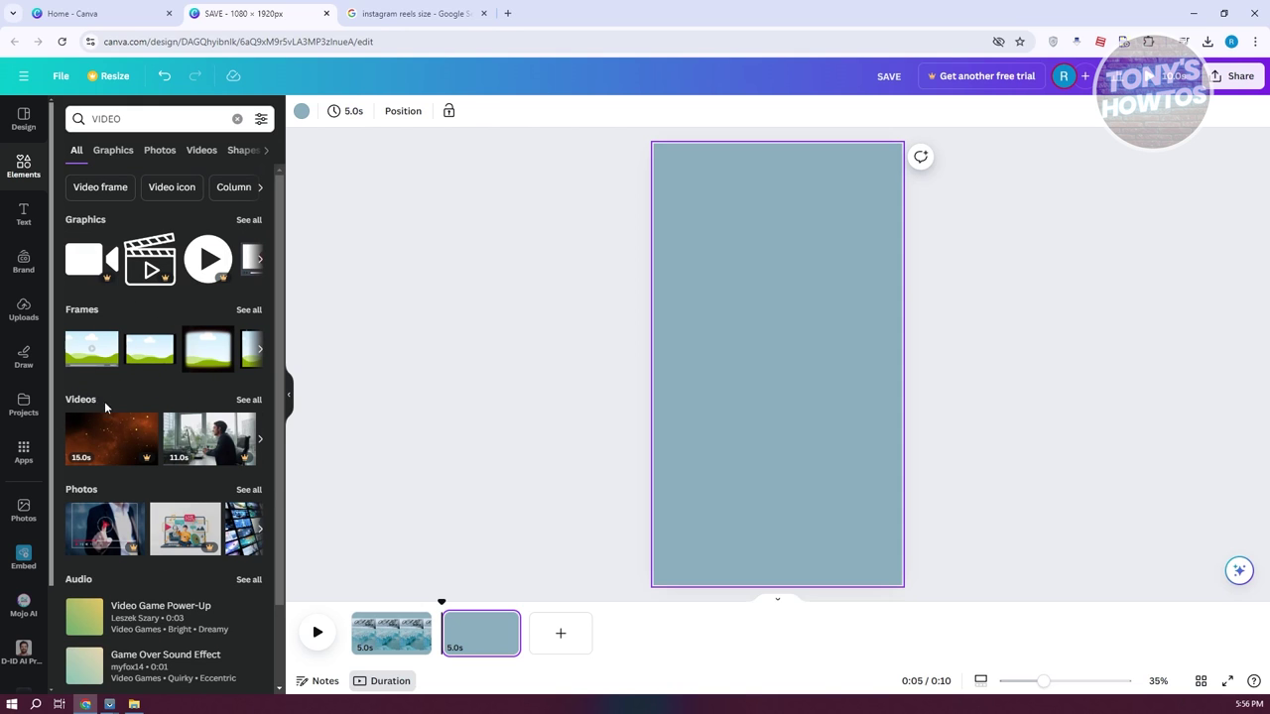
left_click(248, 400)
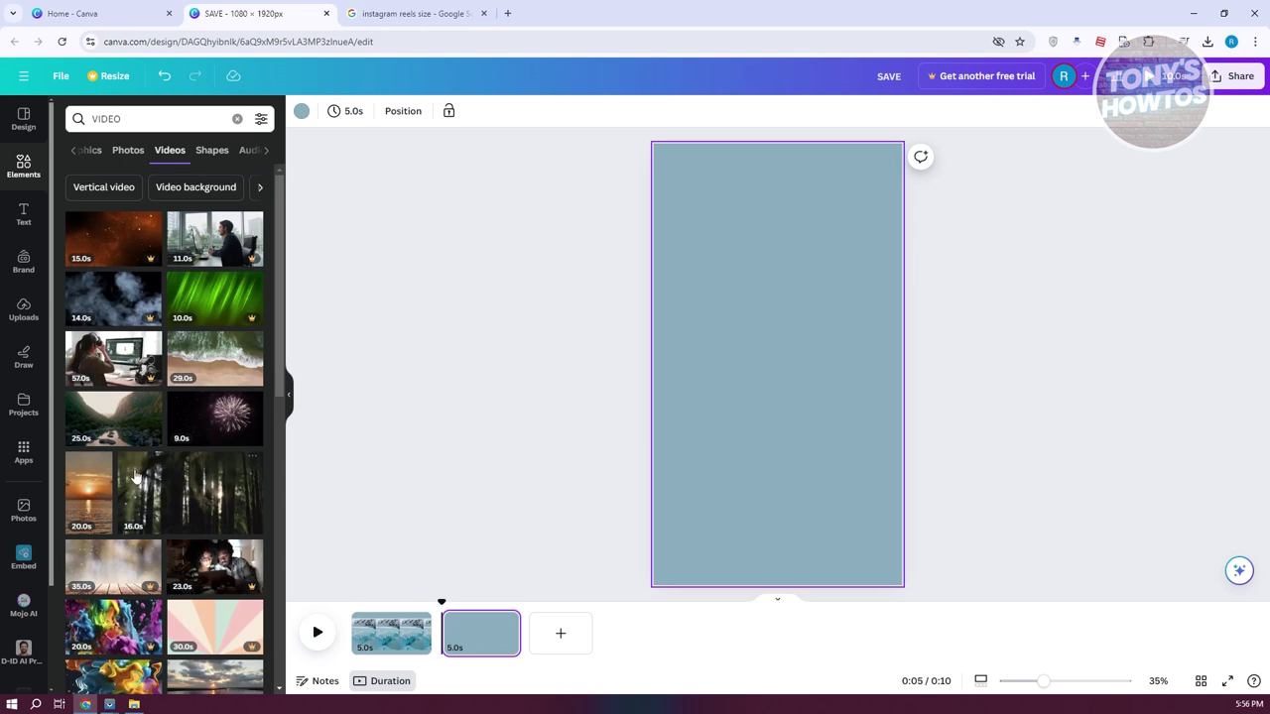
scroll(122, 482, "down", 2)
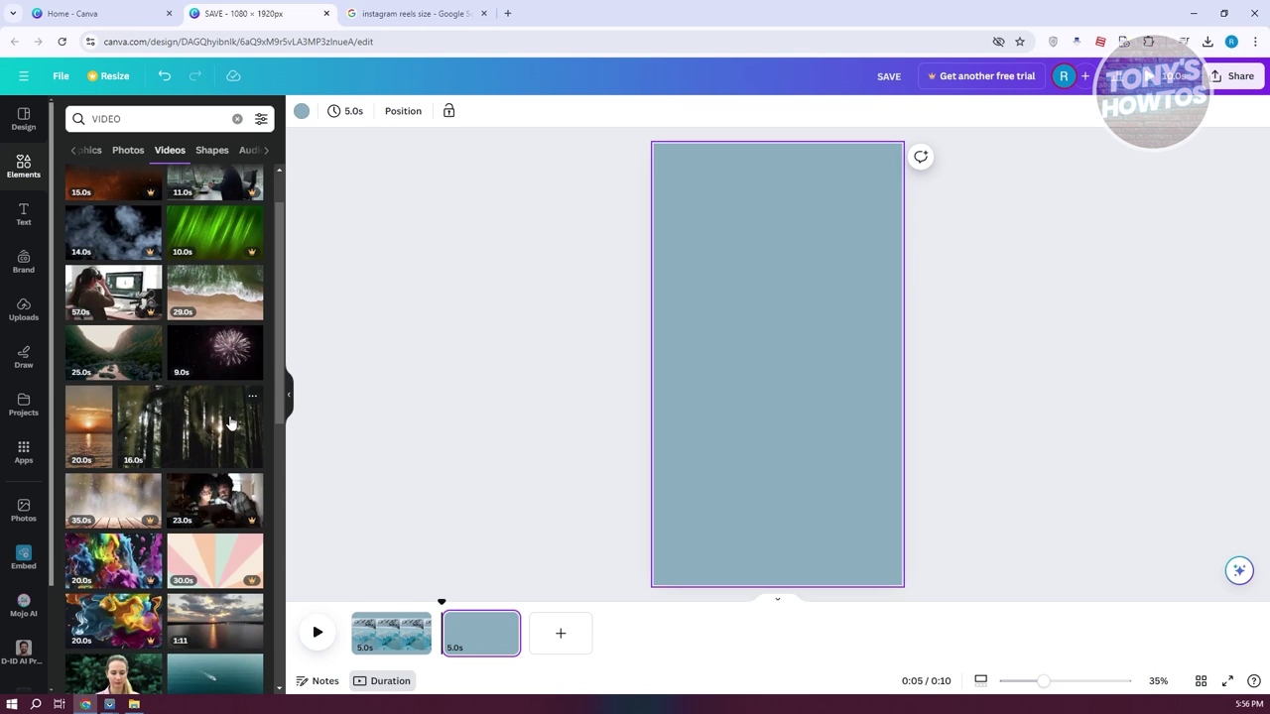
left_click_drag(230, 424, 723, 337)
left_click(806, 232)
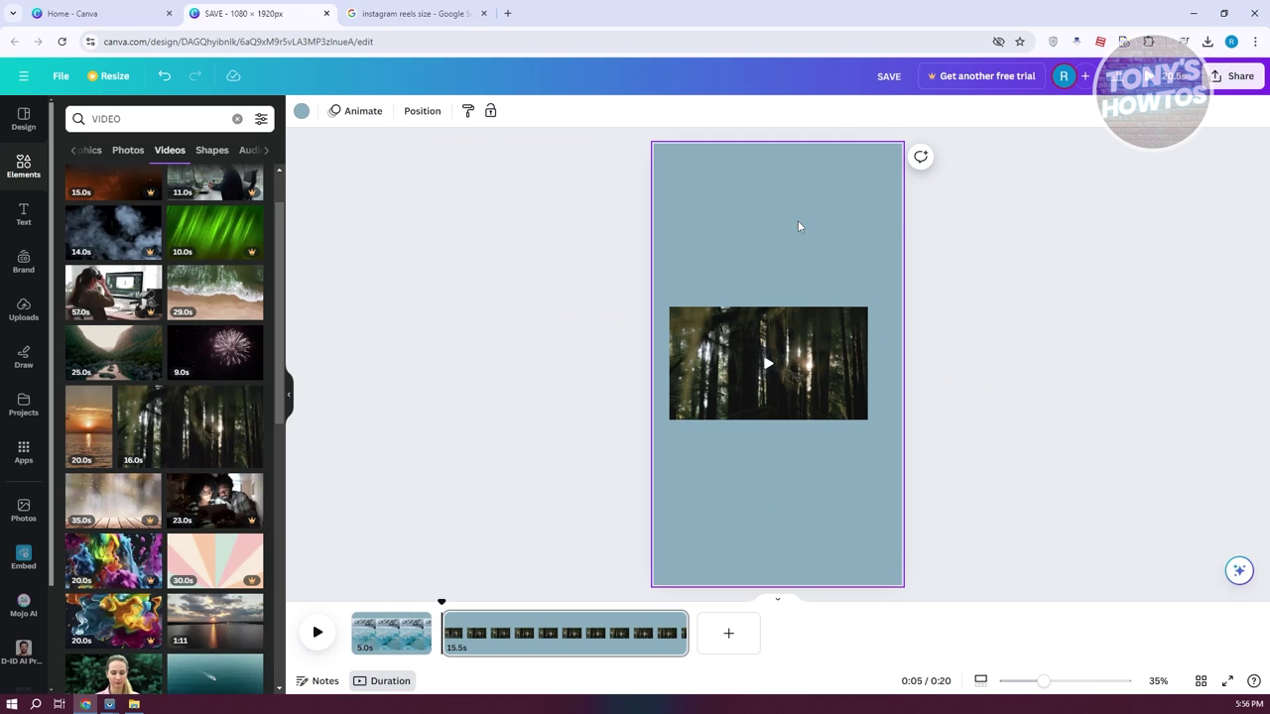
- Replace the second page's background with the forest video
left_click(814, 336)
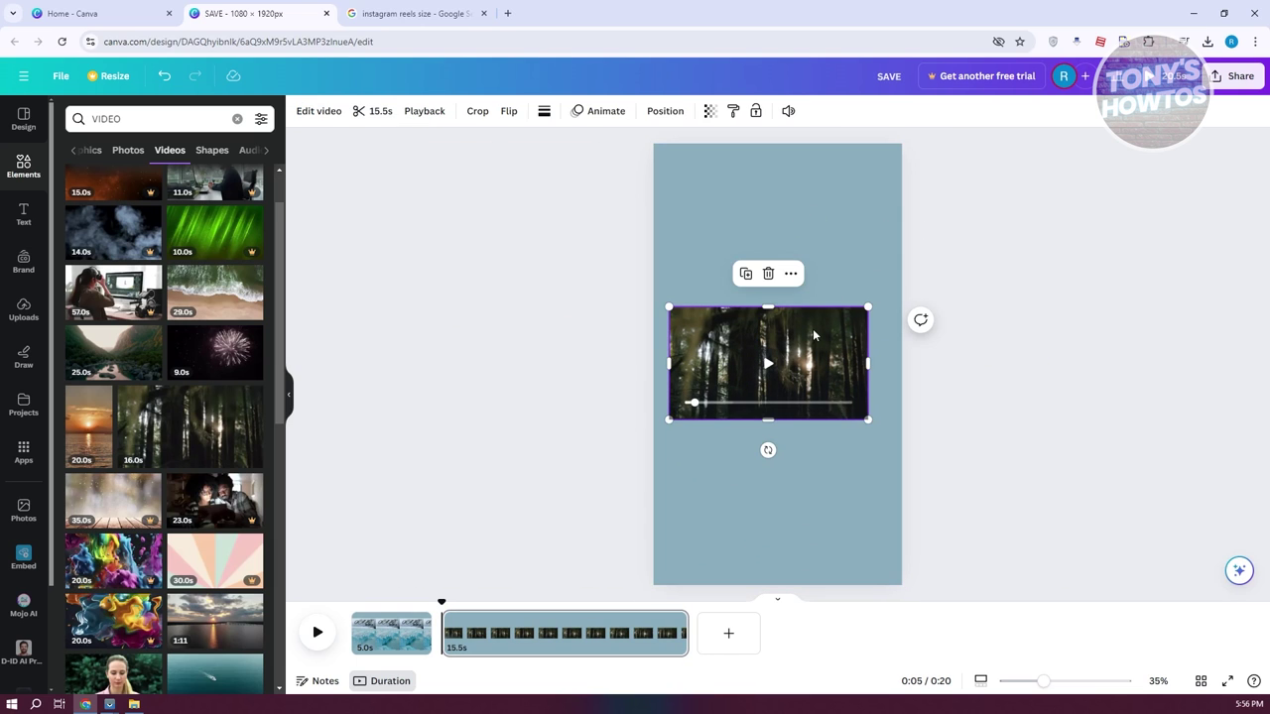
right_click(817, 341)
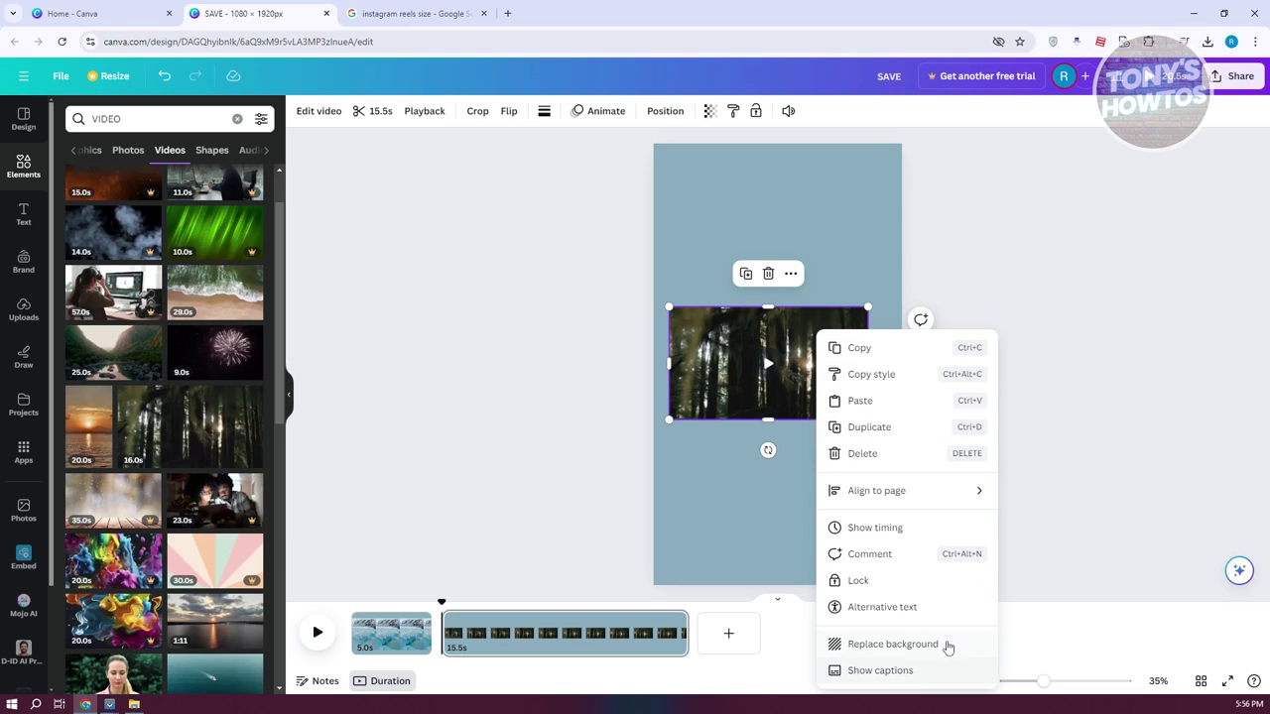
left_click(956, 645)
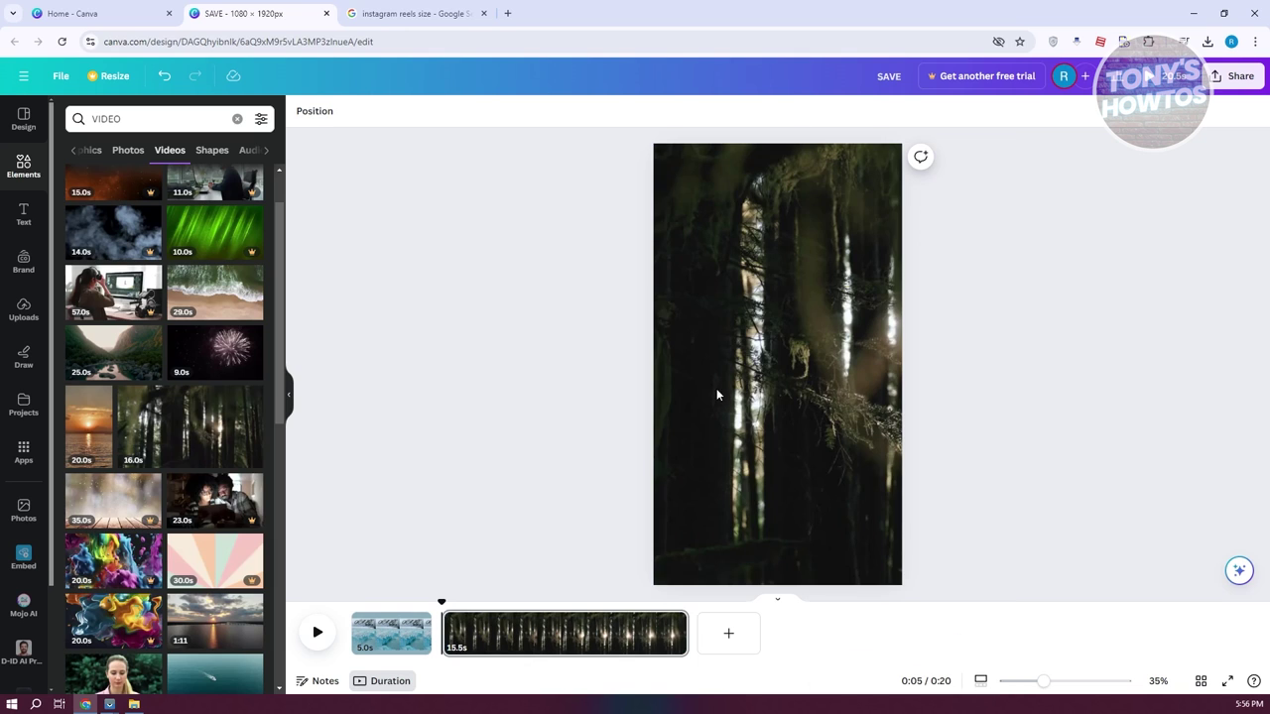
- Shift the forest video slightly to the left within the page's crop area
left_click(767, 367)
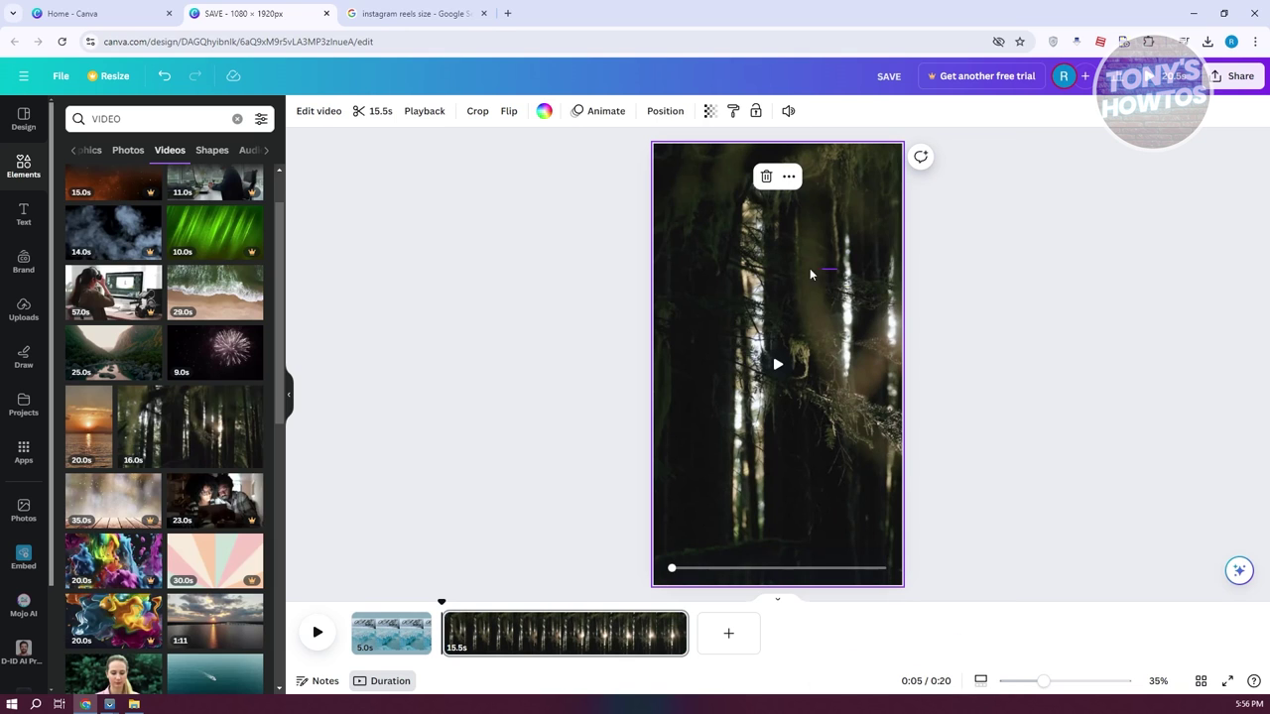
double_click(764, 486)
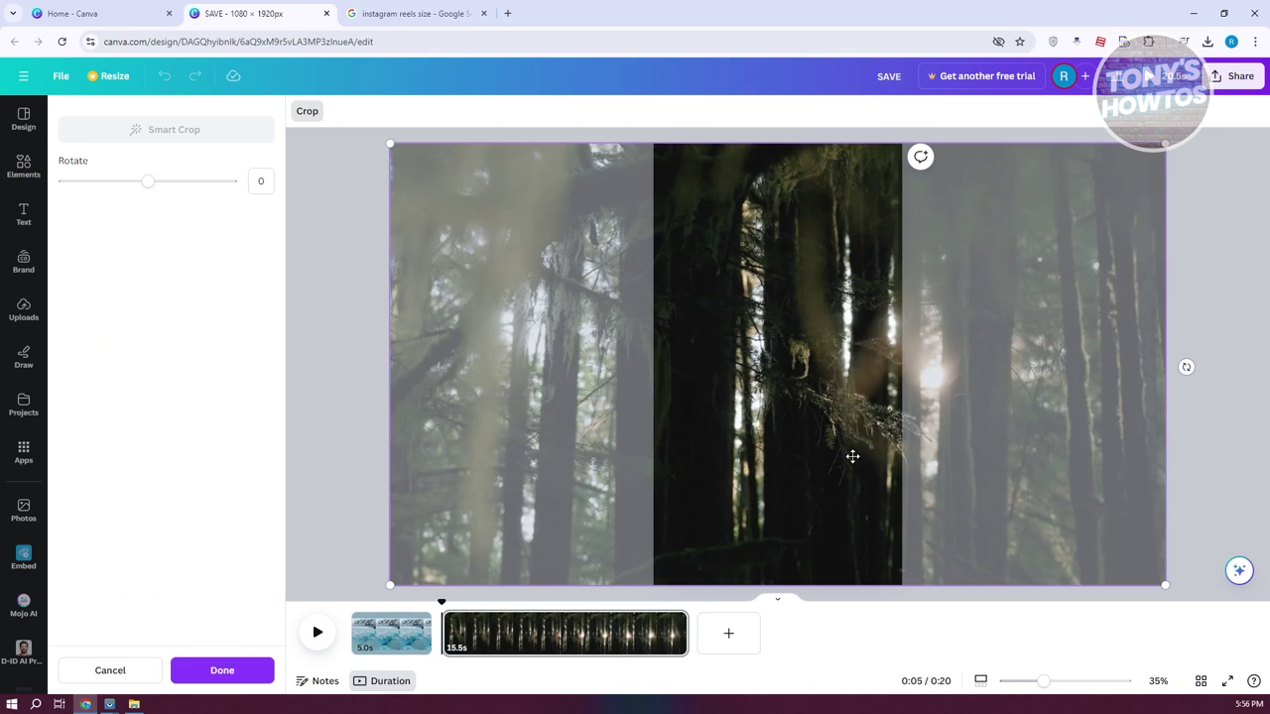
left_click_drag(1086, 414, 1064, 410)
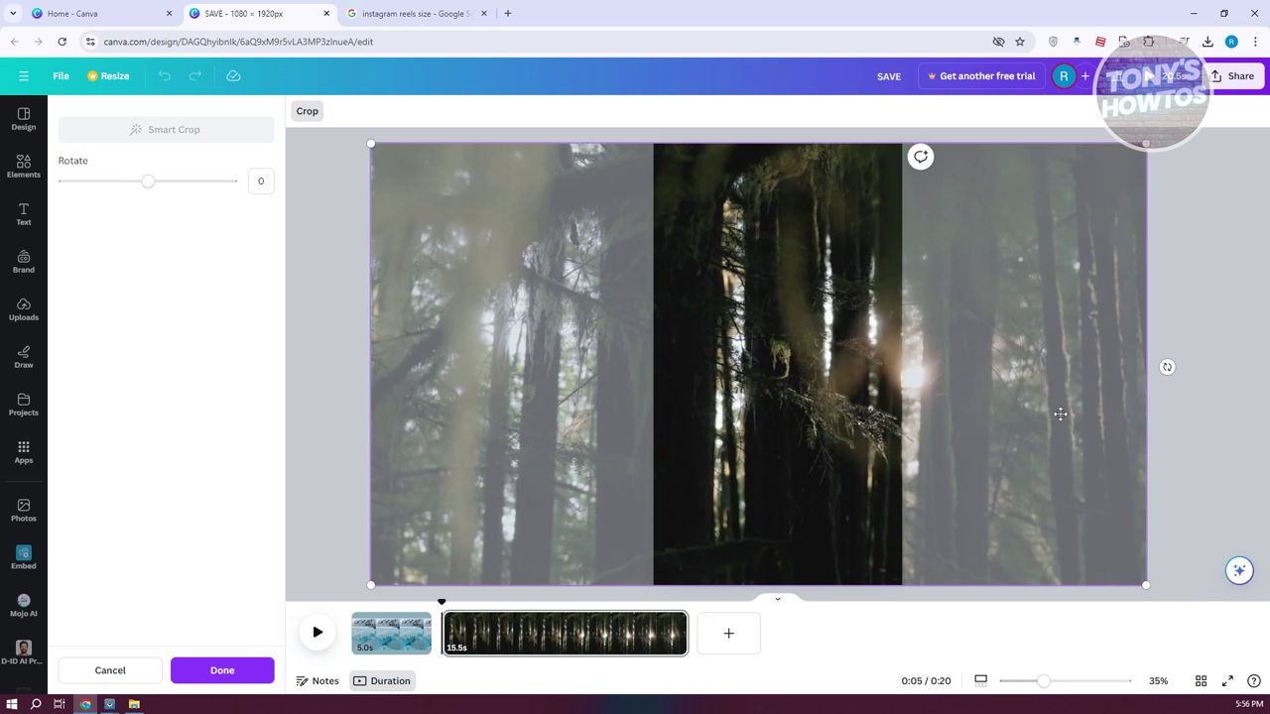
left_click(890, 490)
left_click(1228, 229)
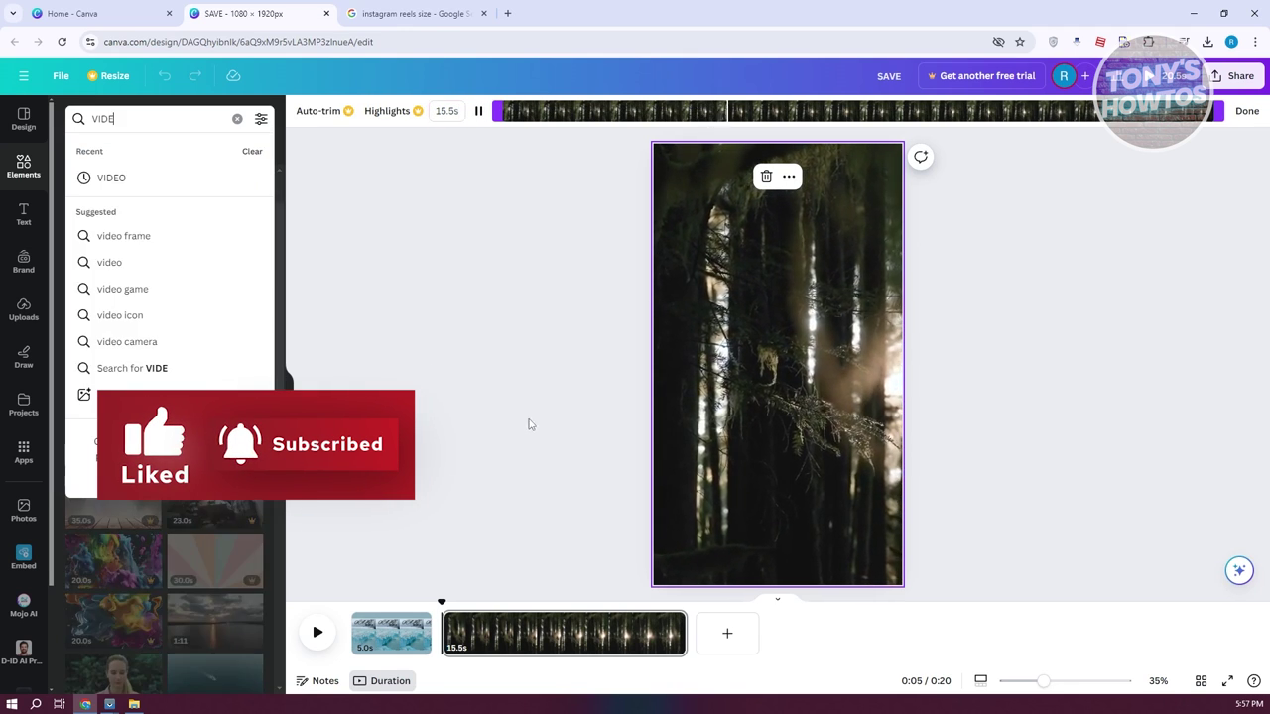
- Undo the crop shift and the background replacement on the second page
left_click(580, 385)
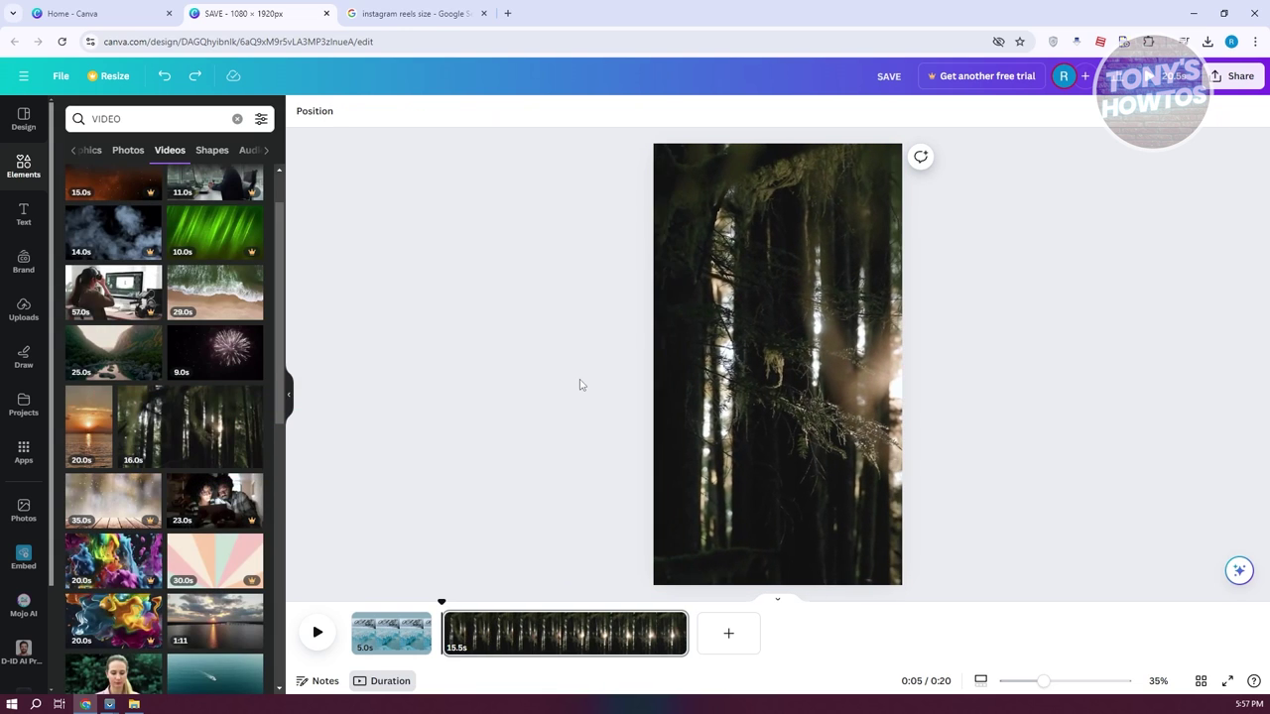
key("ctrl+z")
left_click(764, 373)
left_click(778, 188)
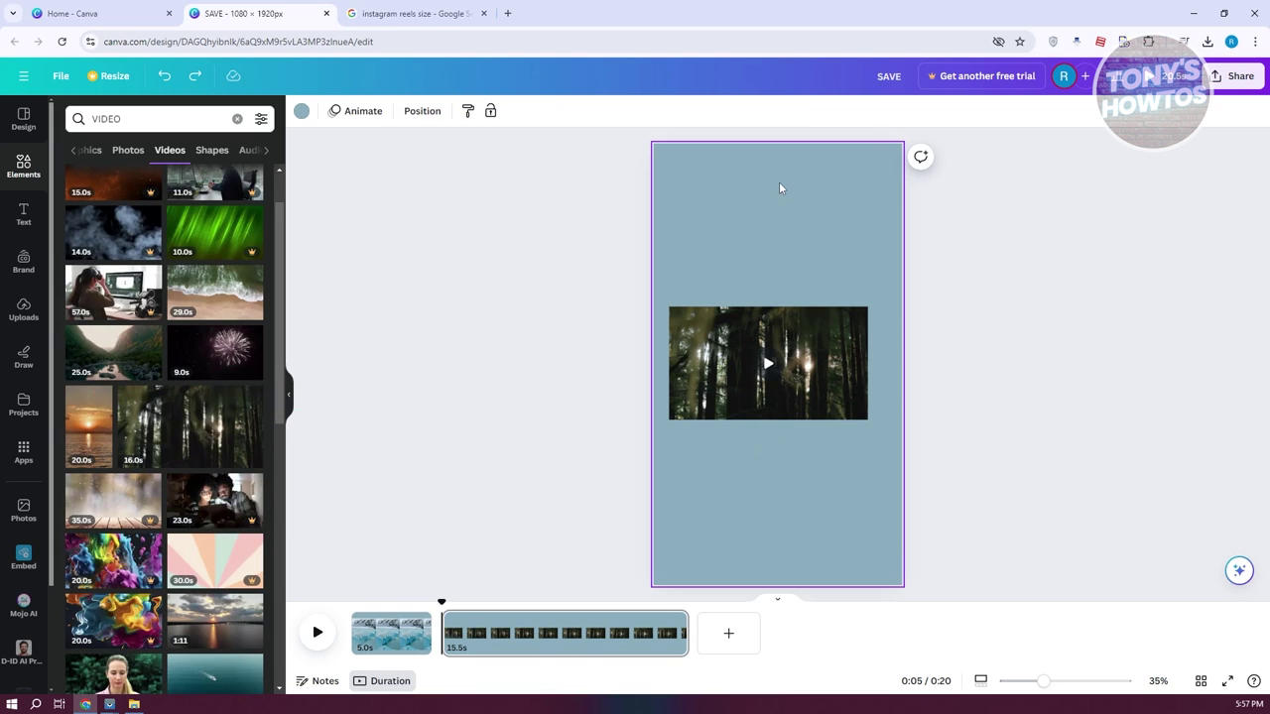
left_click(301, 111)
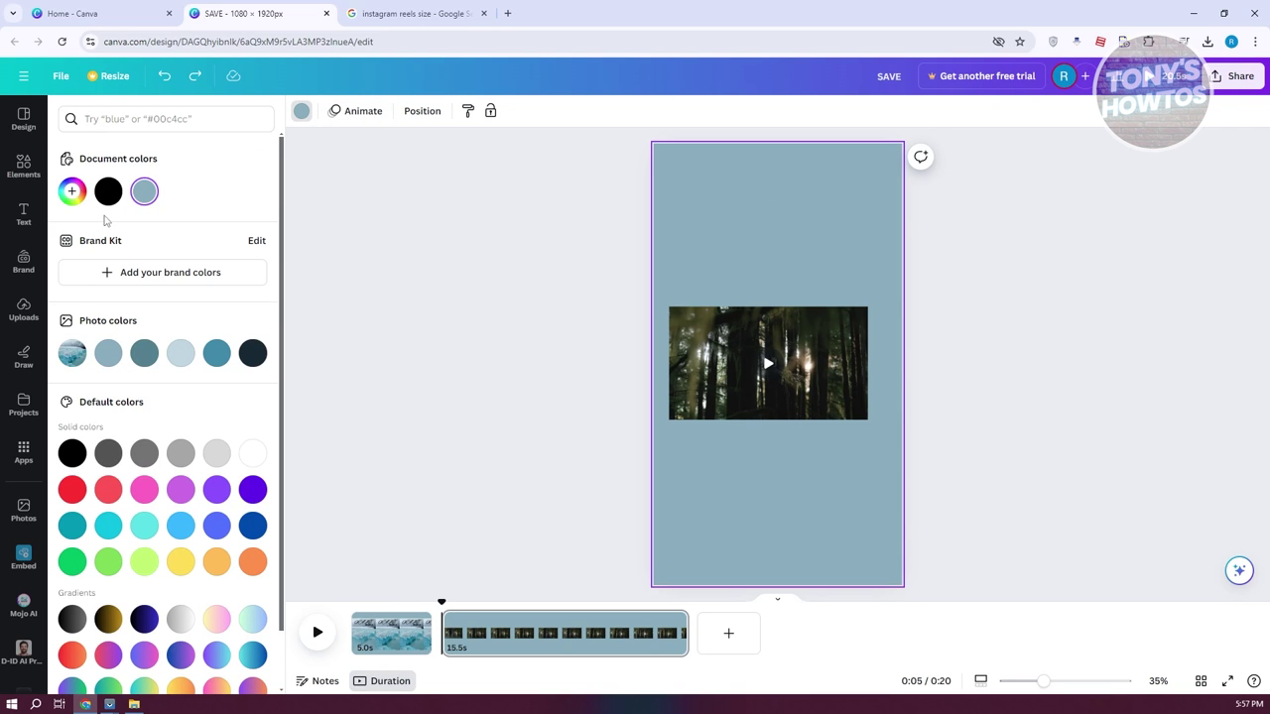
scroll(255, 468, "down", 1)
left_click(820, 381)
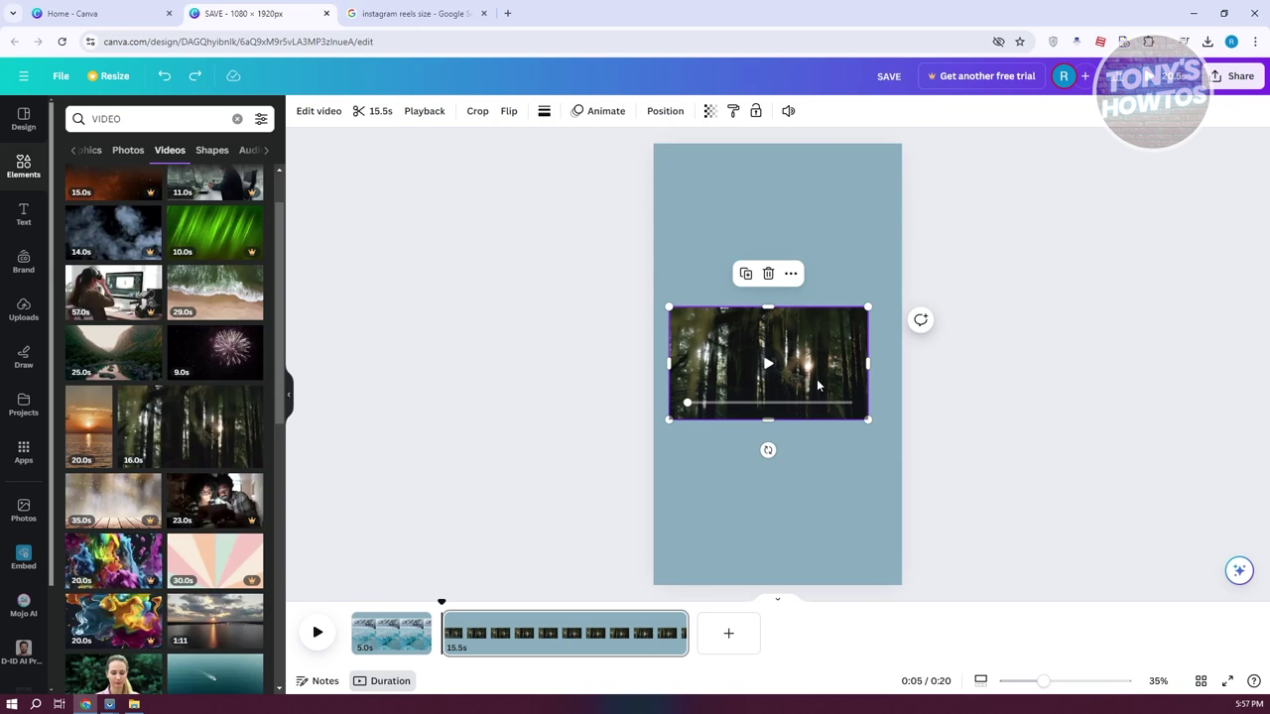
- Set the second page's background to an olive green sampled from the forest video with the eyedropper
left_click(697, 199)
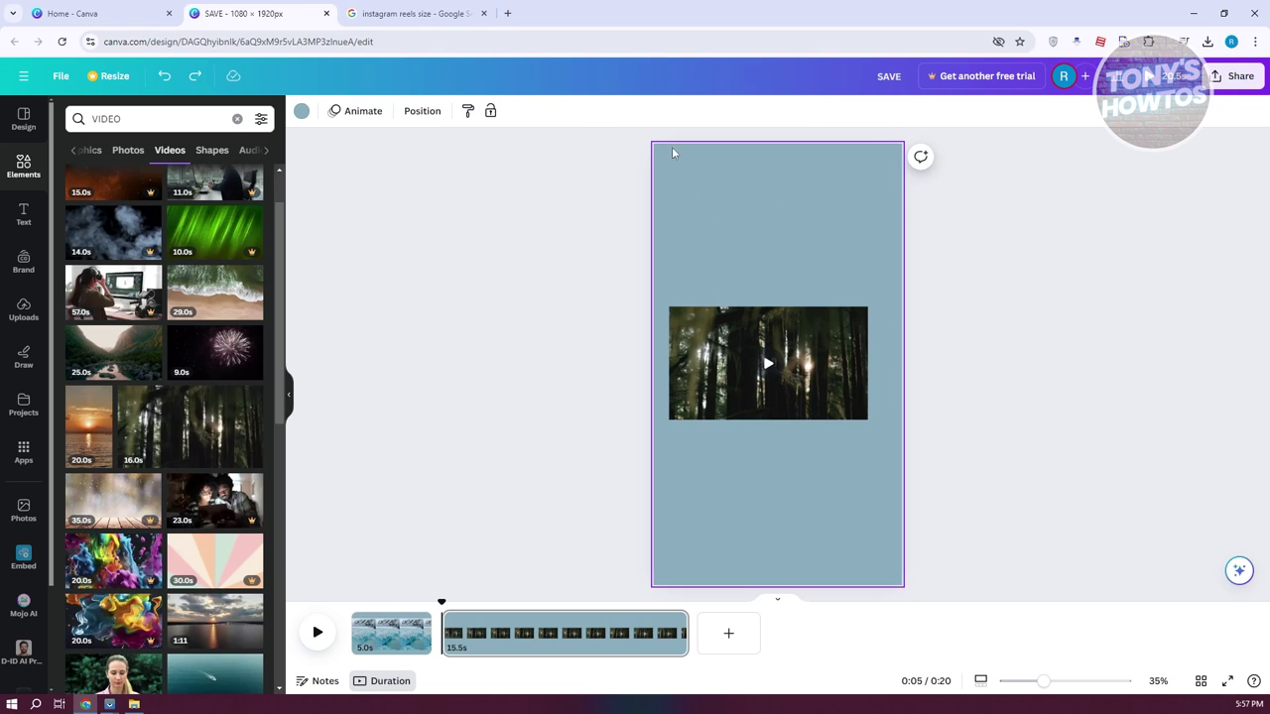
left_click(302, 111)
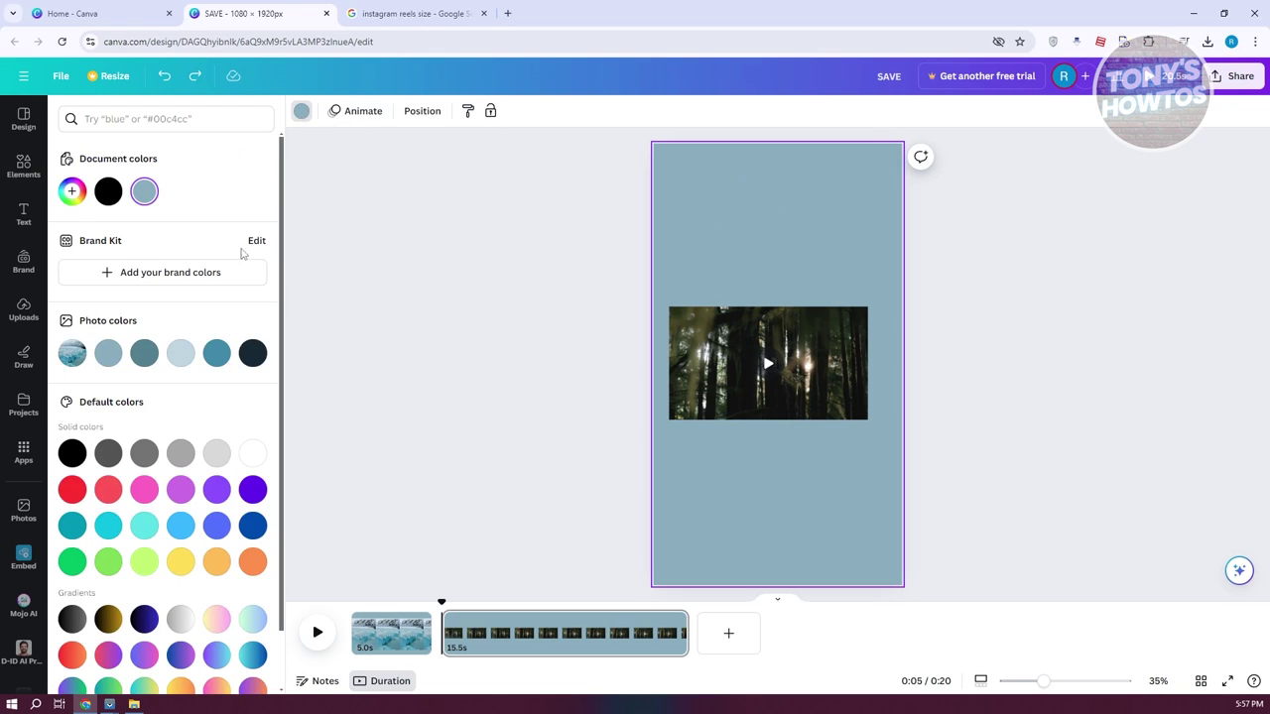
left_click(72, 191)
left_click(239, 358)
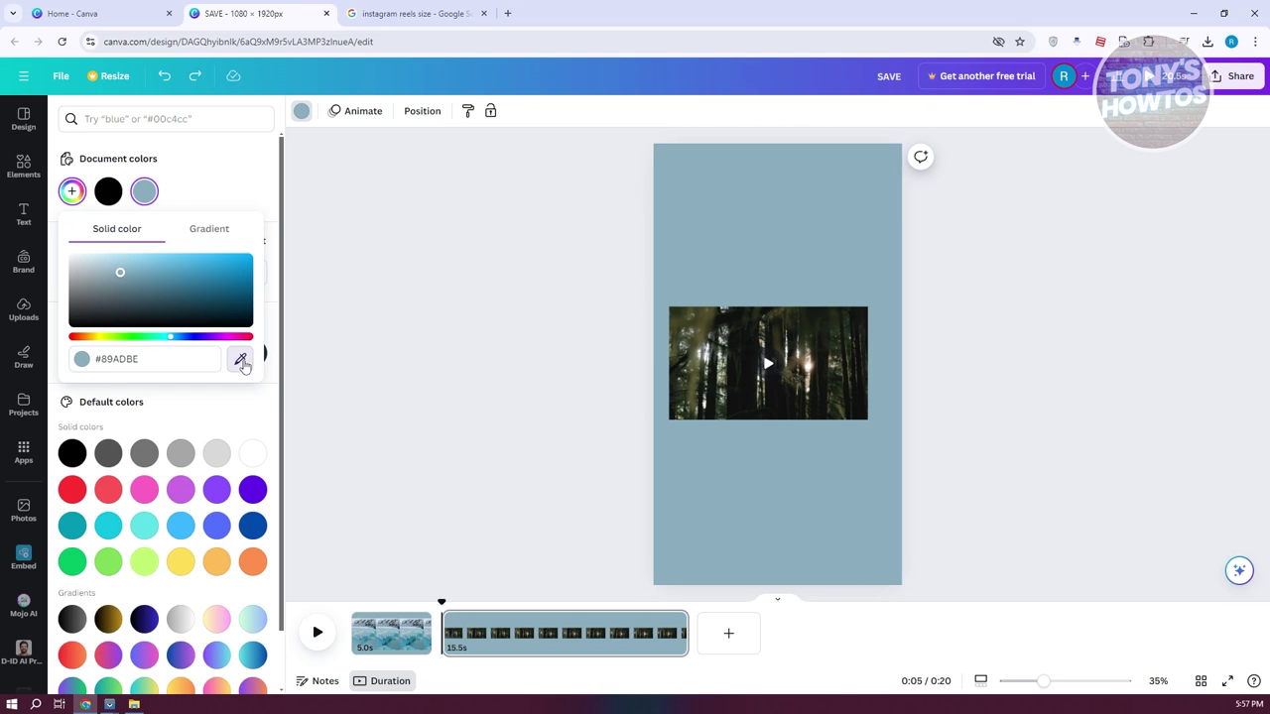
left_click(700, 338)
- Enlarge the forest video to about twice the page width and place it horizontally centred, slightly below the page's middle
left_click(824, 339)
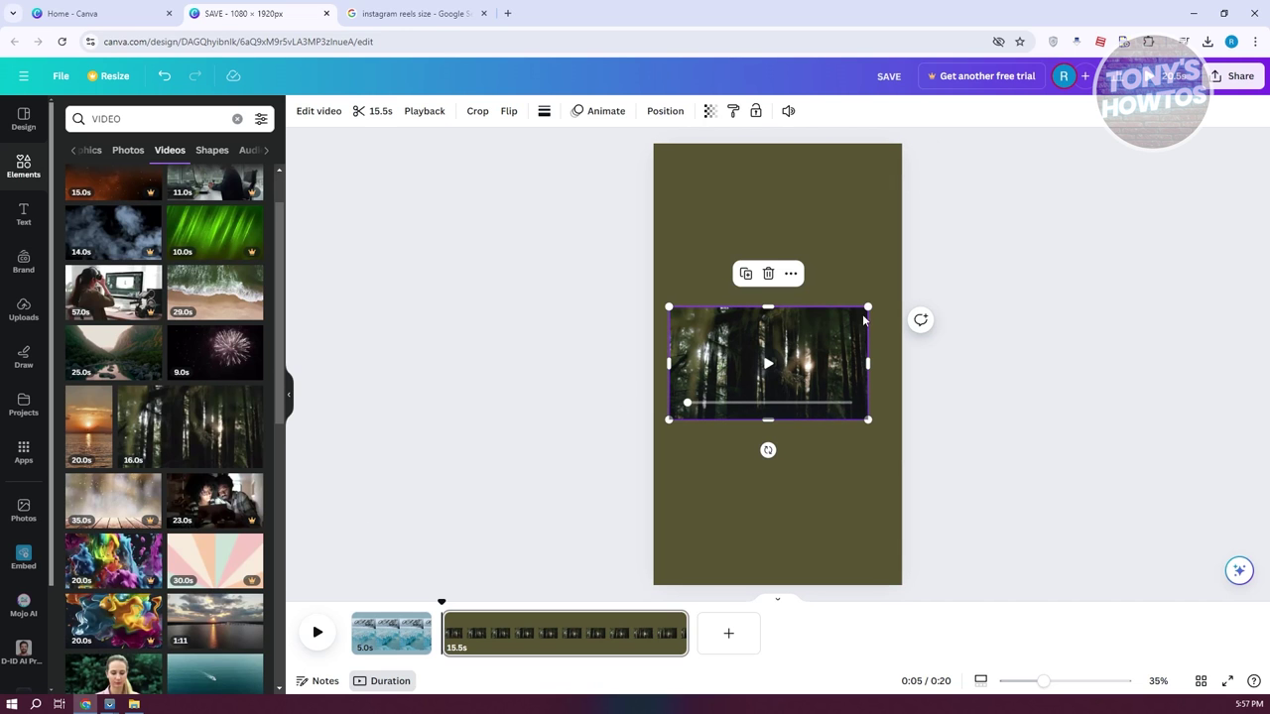
left_click_drag(867, 308, 1148, 147)
left_click_drag(951, 251, 820, 314)
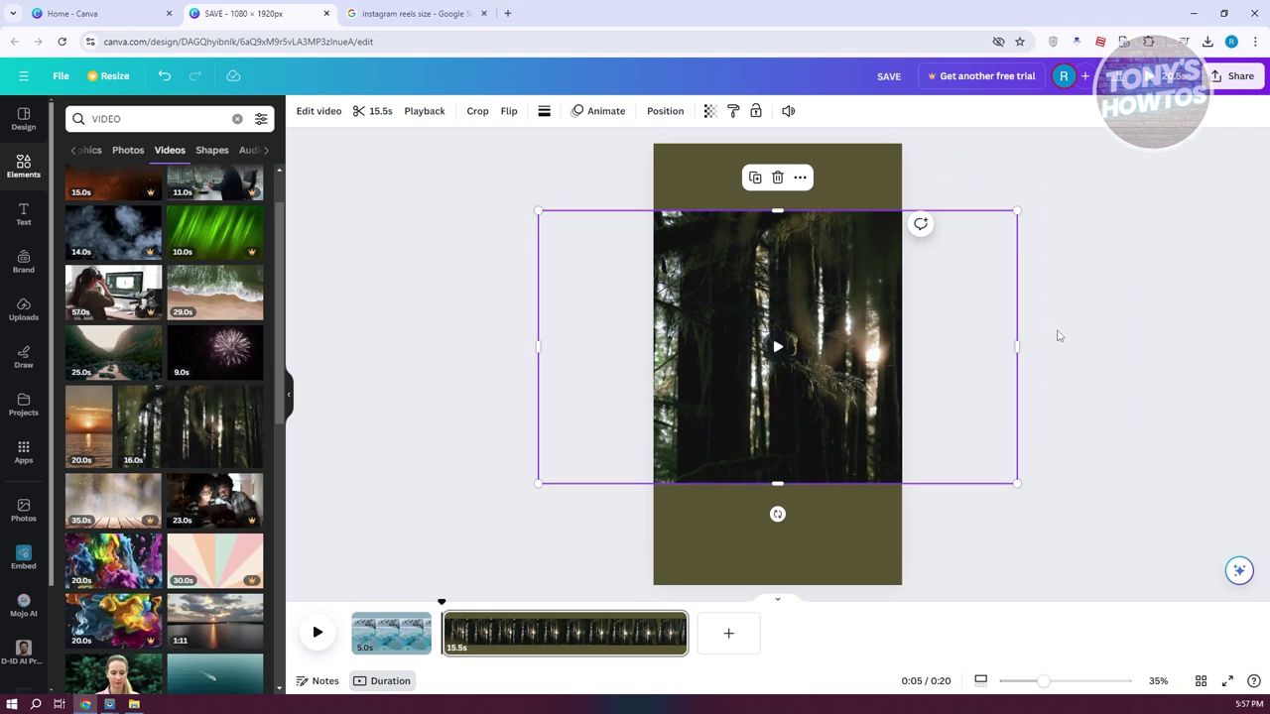
left_click(1146, 330)
left_click_drag(794, 255, 794, 289)
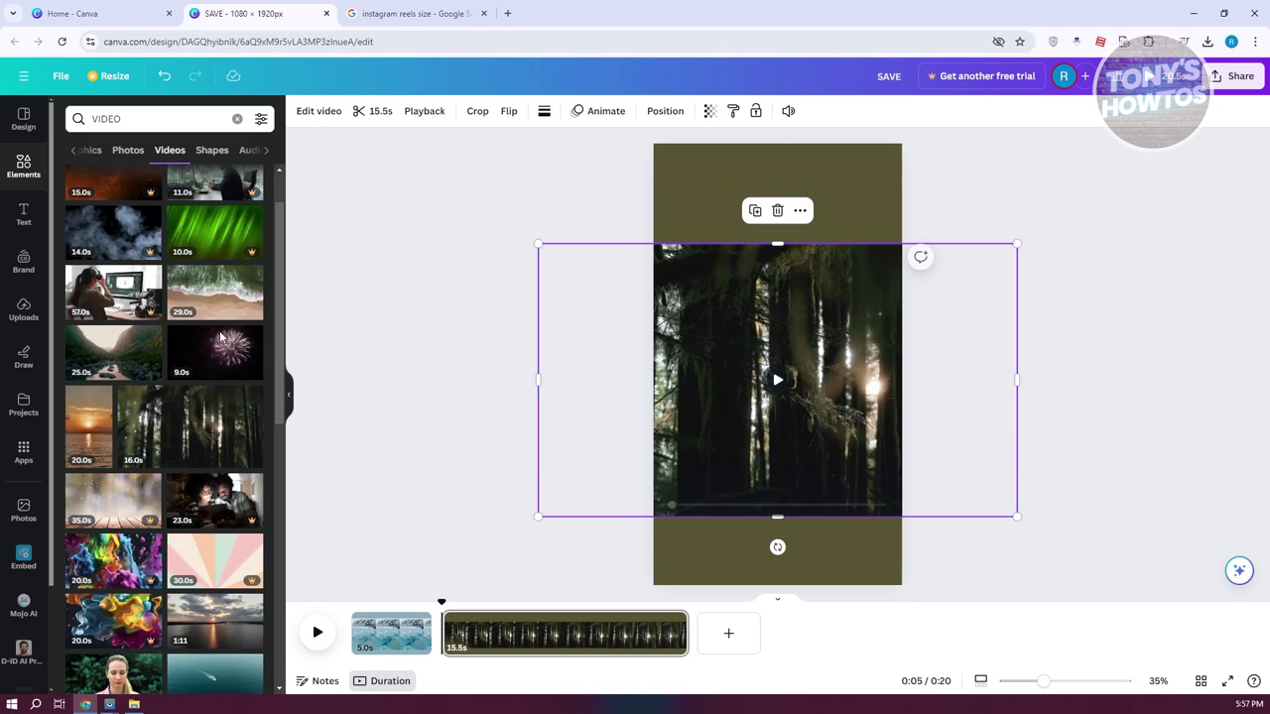
- Try to add the neon "Glamping" font combination to the second page, and dismiss the dialog
left_click(36, 211)
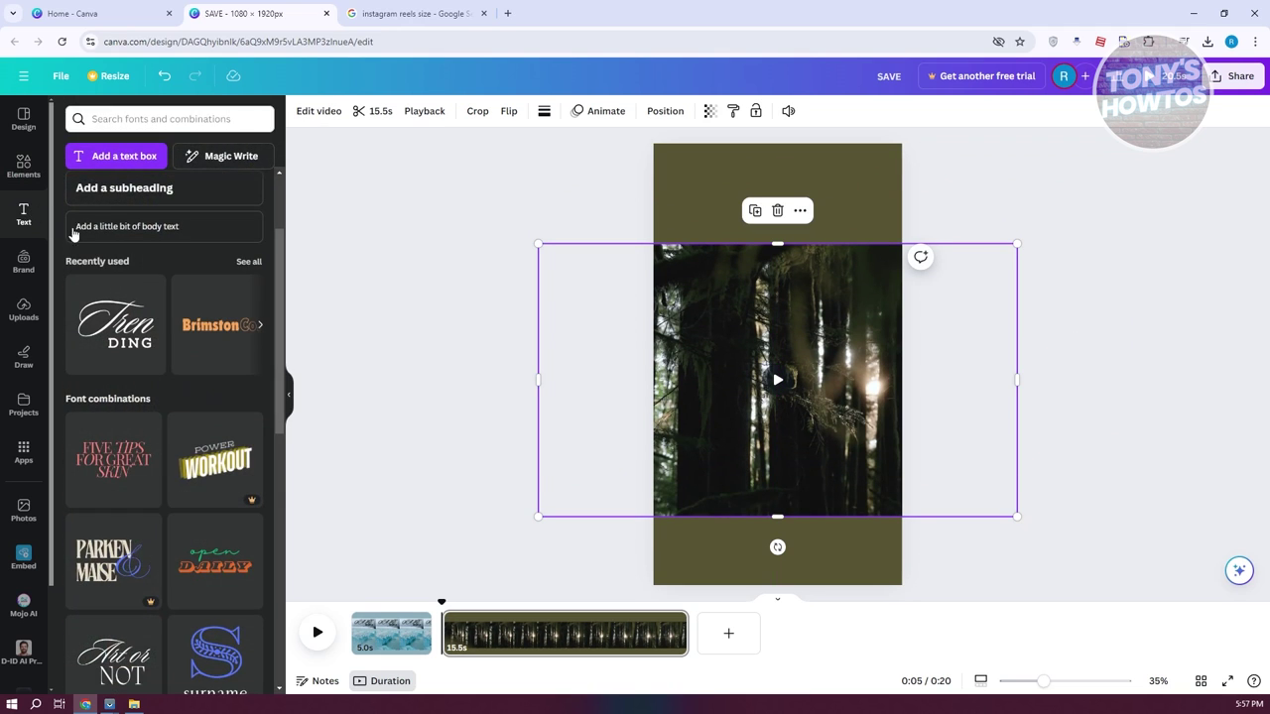
scroll(200, 541, "down", 5)
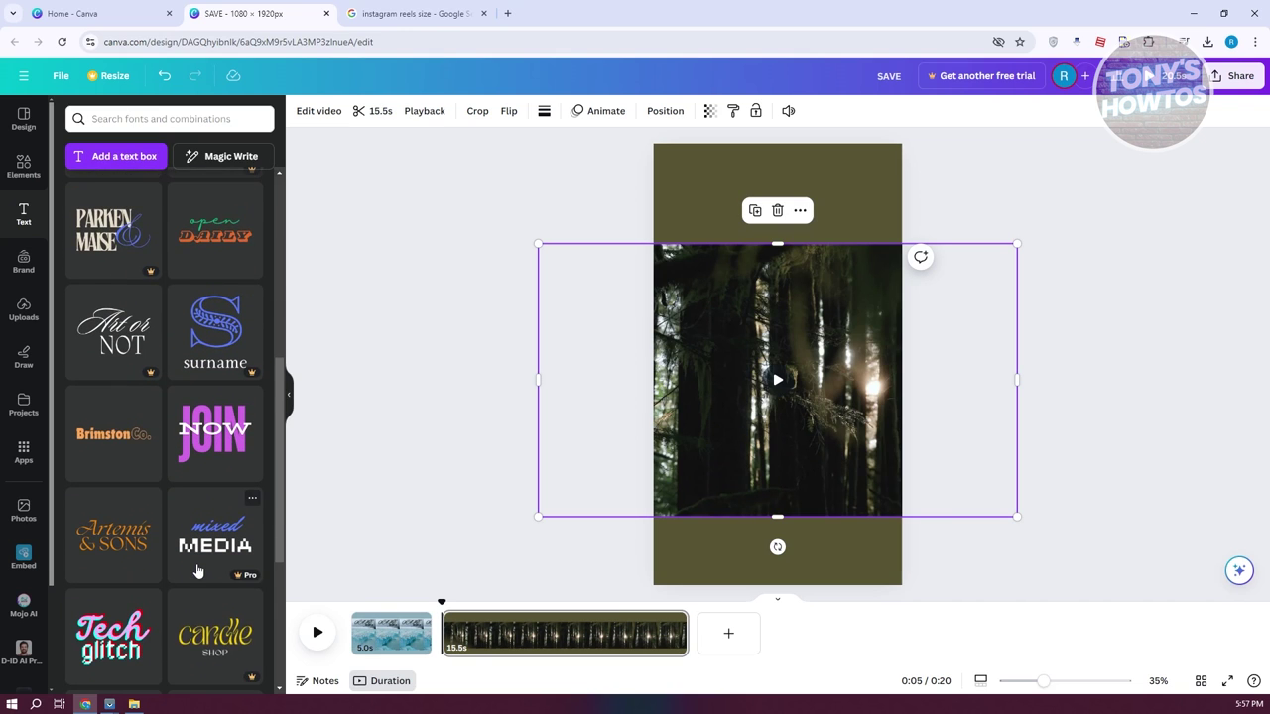
scroll(188, 576, "down", 5)
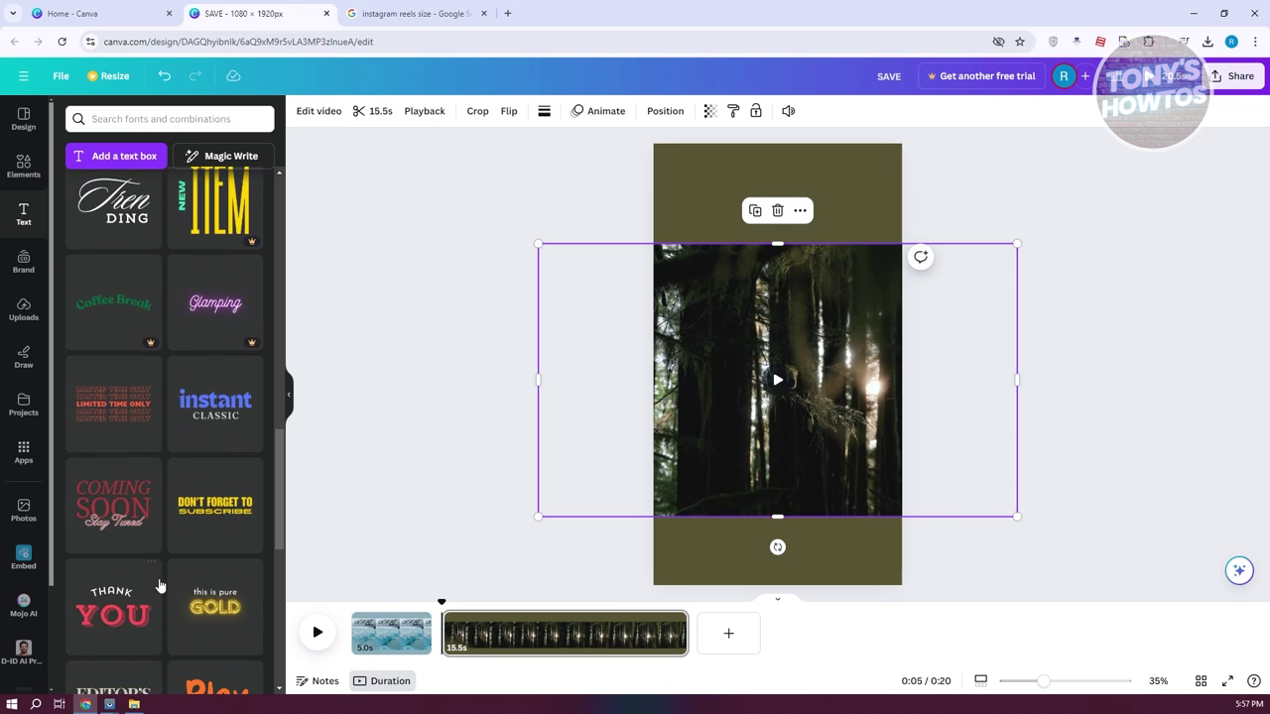
left_click(208, 310)
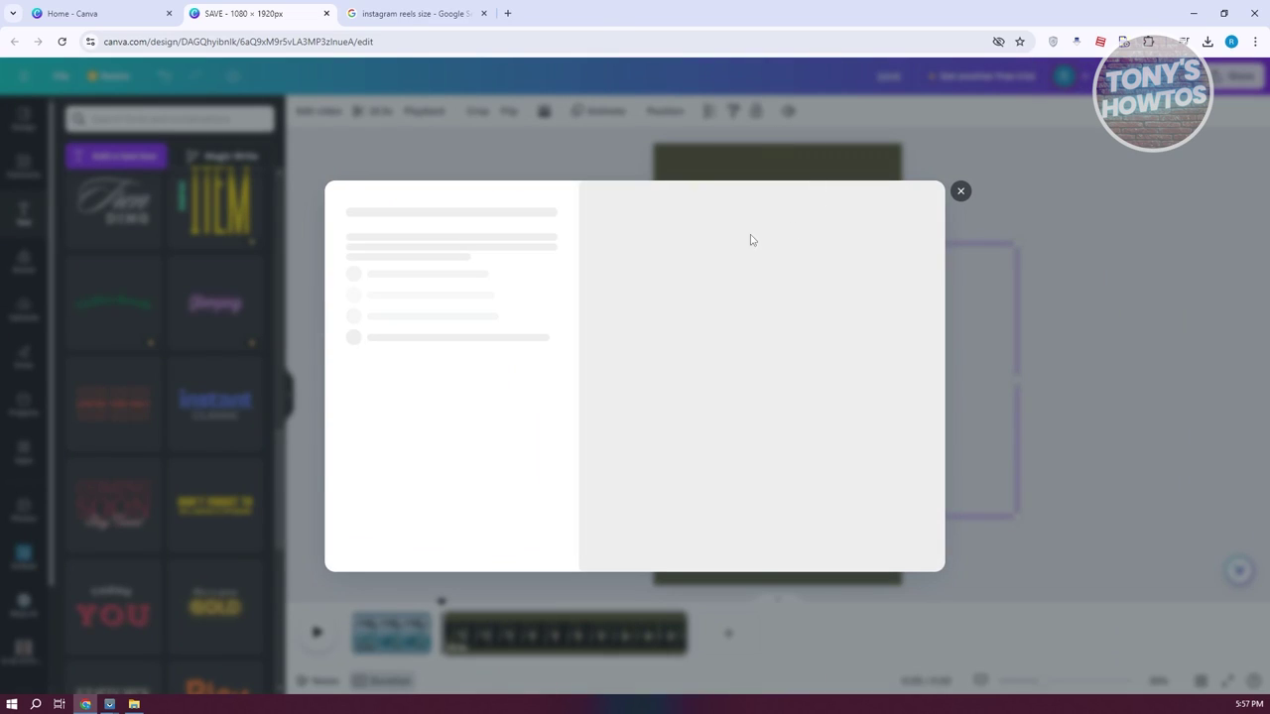
left_click(954, 192)
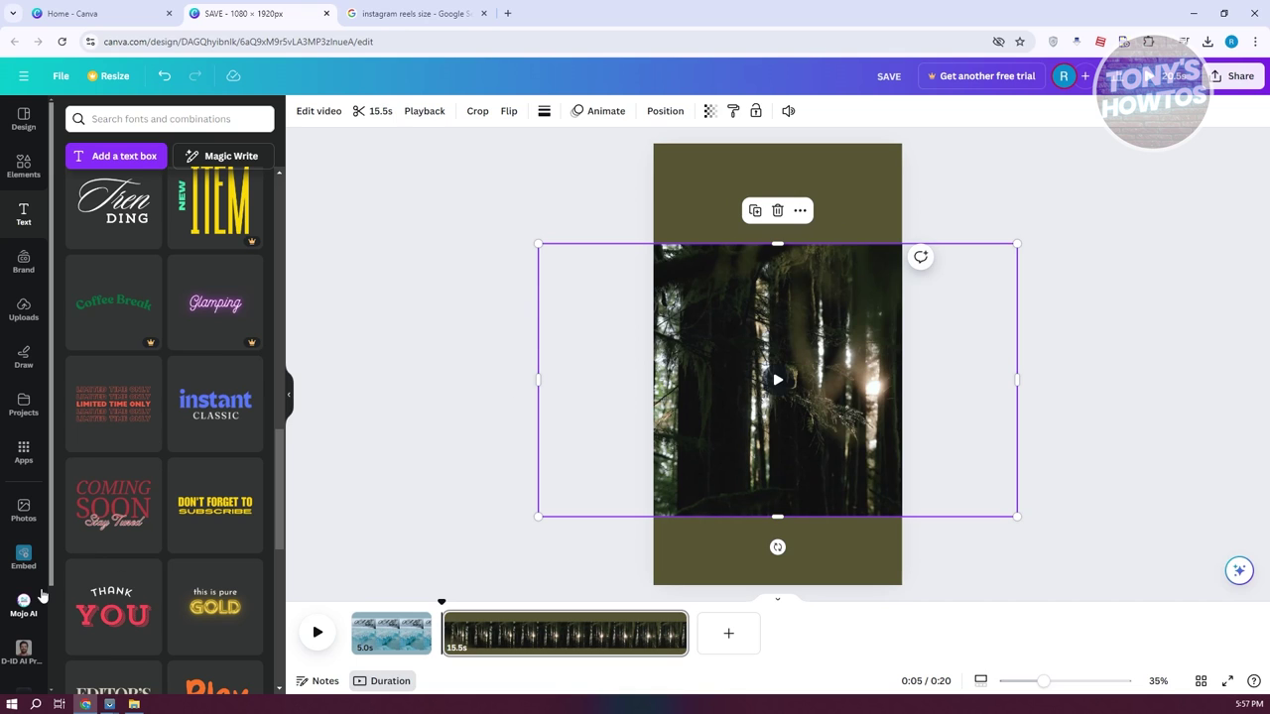
- Add the "this is pure GOLD" font combination to the second page, centred in the olive band above the forest video
scroll(78, 572, "down", 1)
scroll(90, 556, "down", 1)
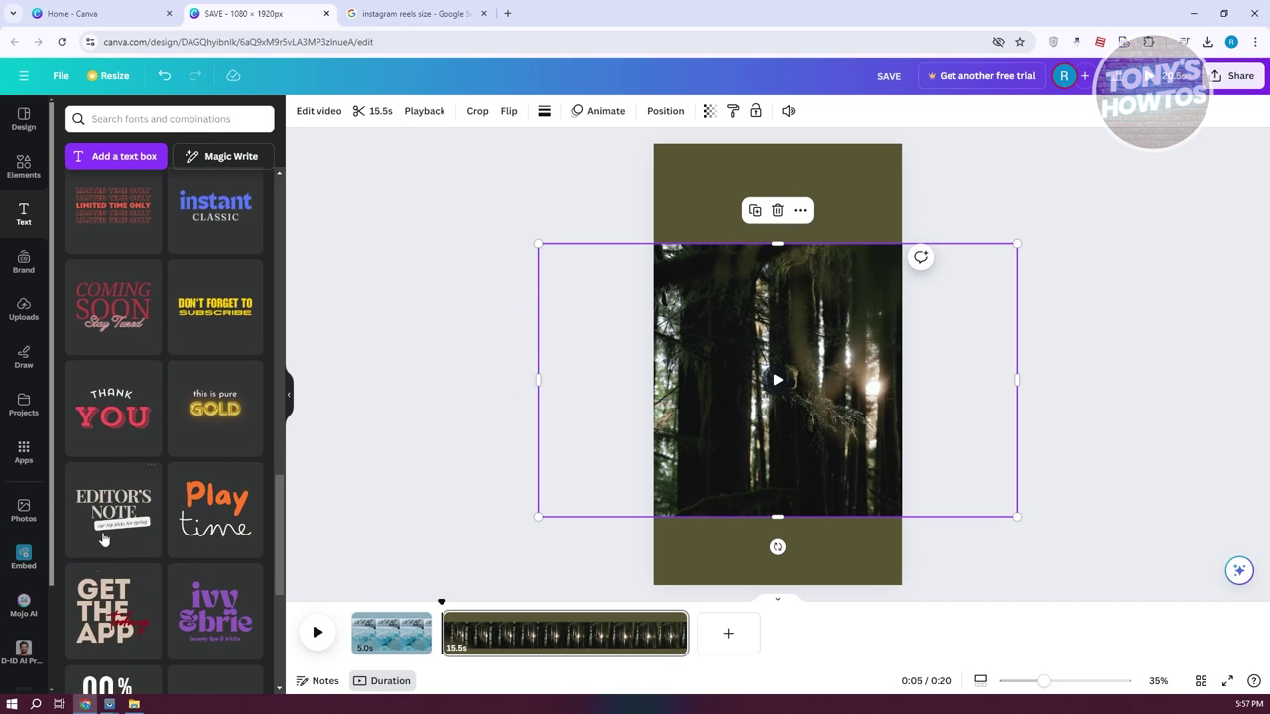
left_click_drag(203, 406, 714, 203)
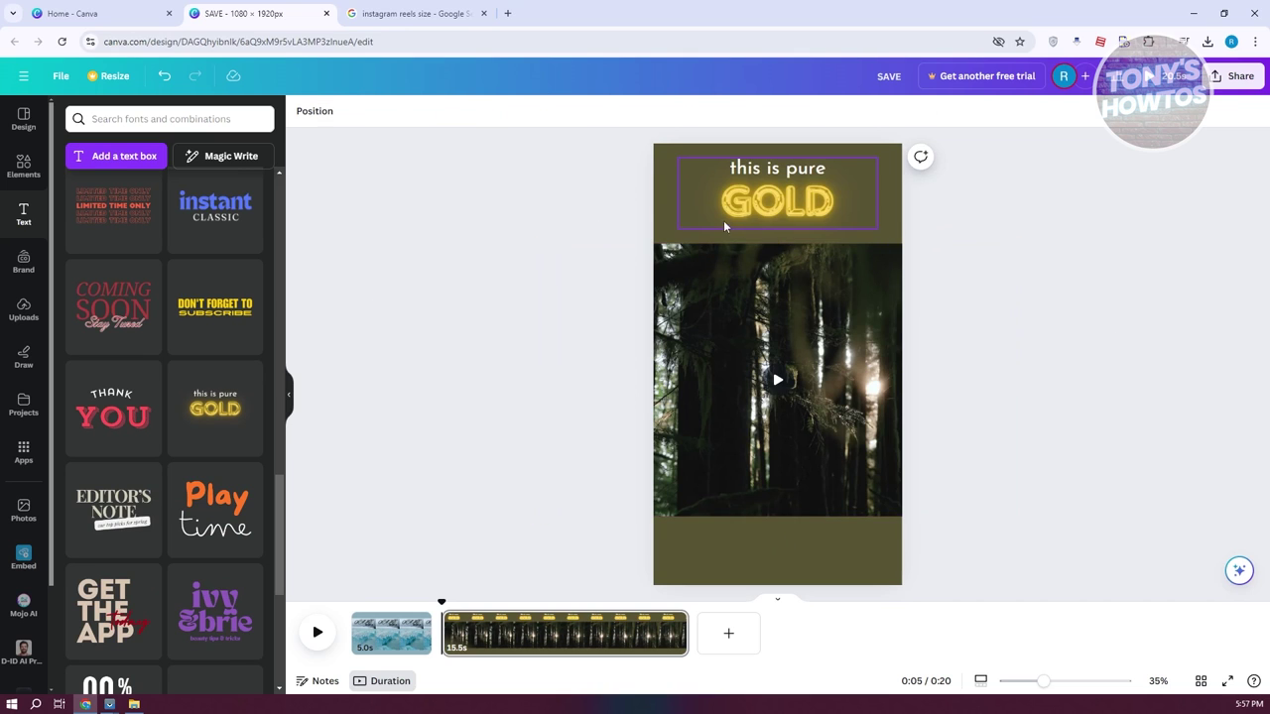
double_click(773, 201)
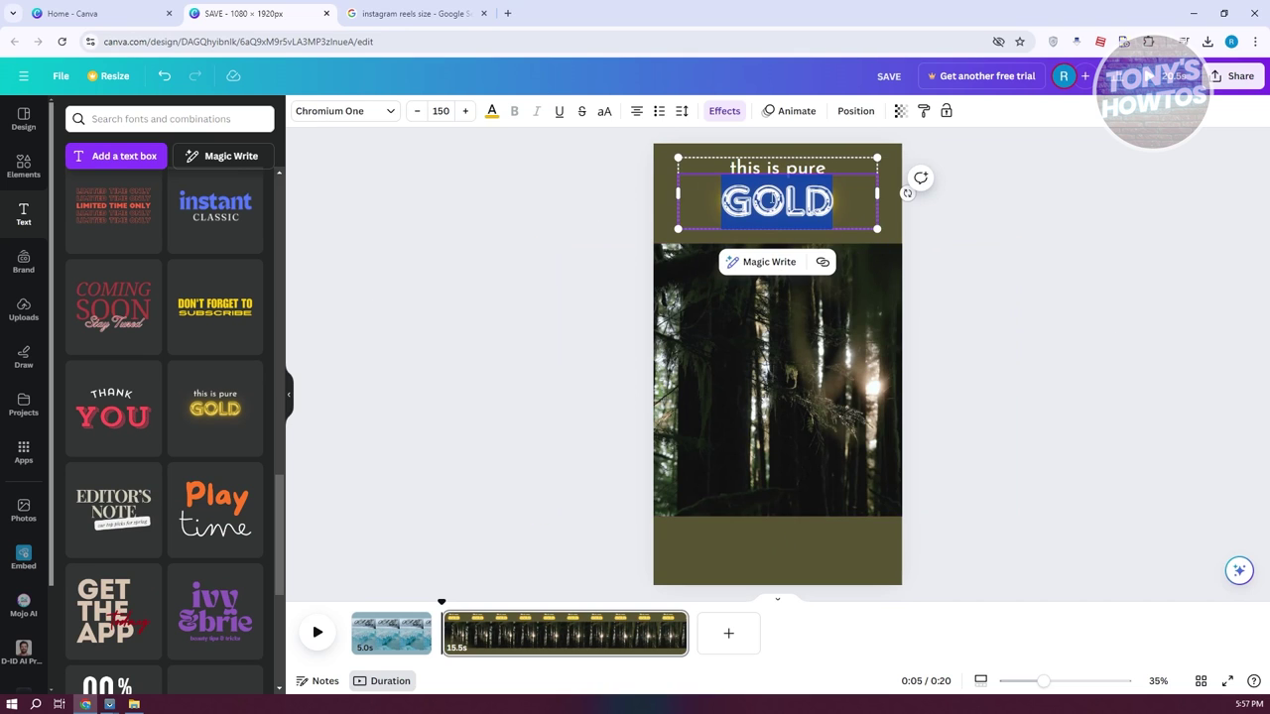
left_click(821, 176)
left_click(1069, 339)
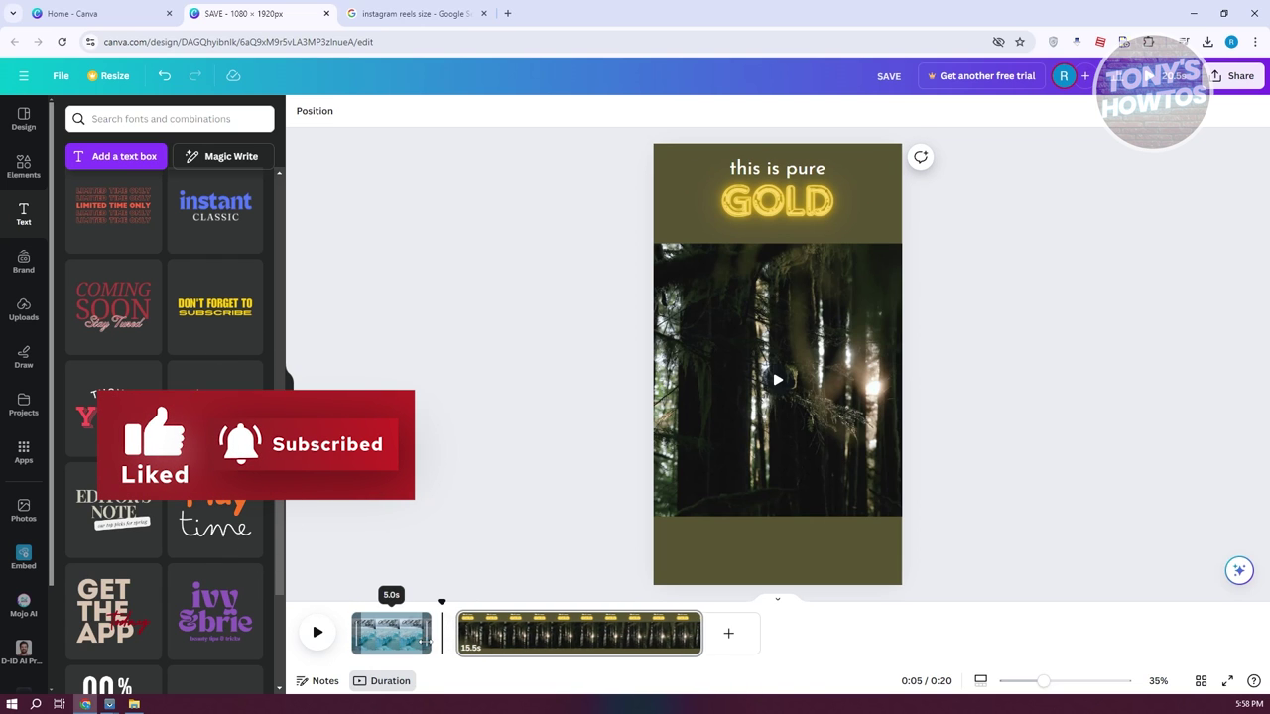
- Shorten the glacier page to 2.0 seconds and the forest page to 3.0 seconds on the timeline
left_click_drag(424, 643, 376, 640)
left_click(526, 633)
left_click_drag(621, 635, 454, 640)
left_click(442, 461)
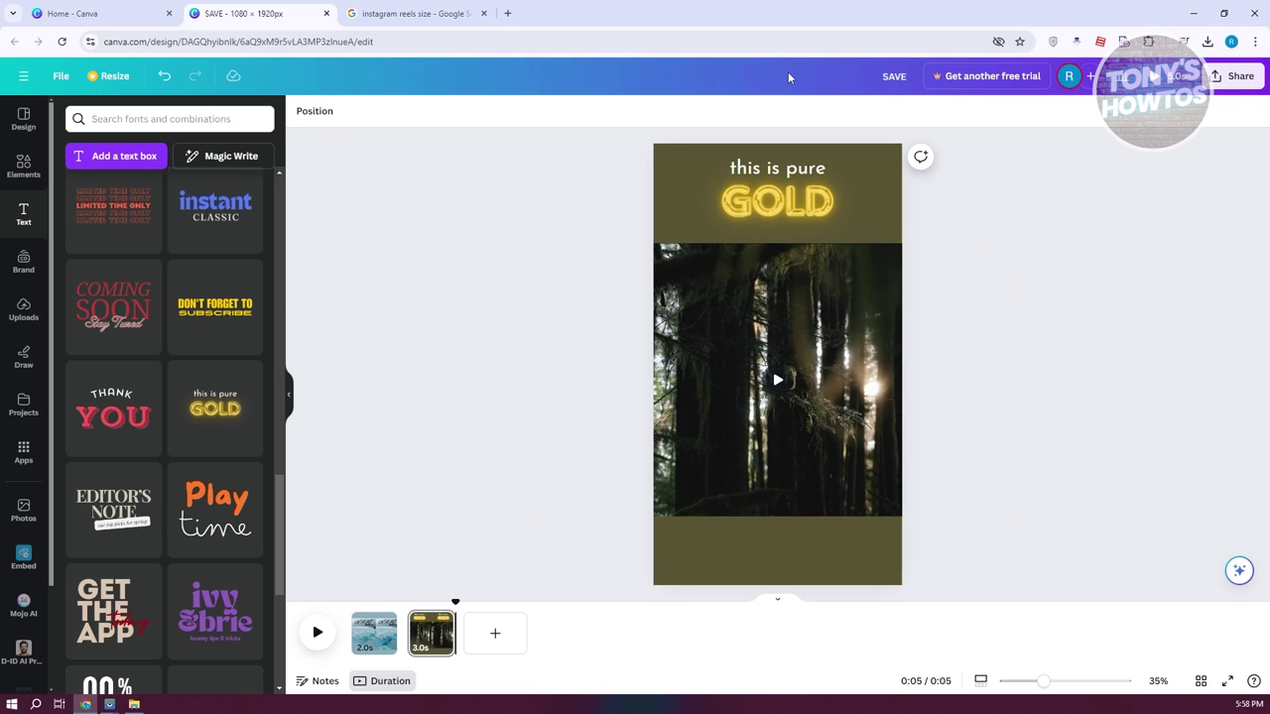
- Add a Flow transition between the glacier page and the forest page, and play the reel from the start to preview it
left_click(369, 640)
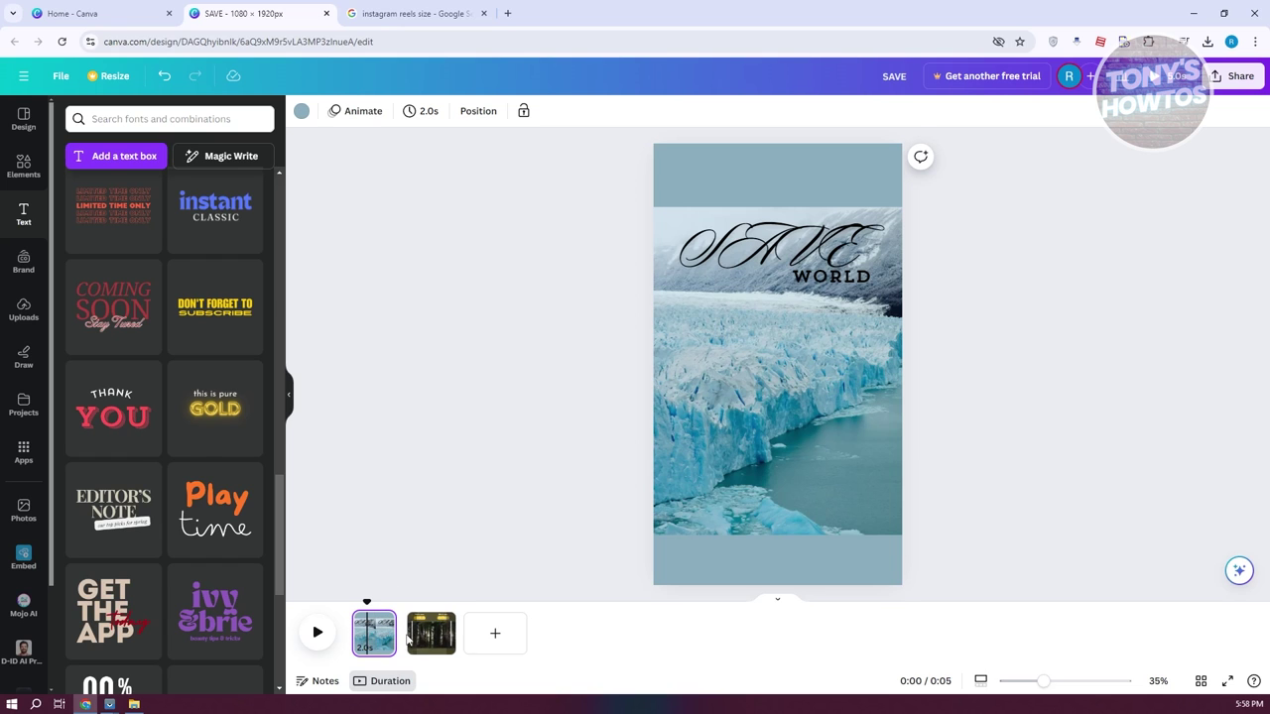
mouse_move(406, 645)
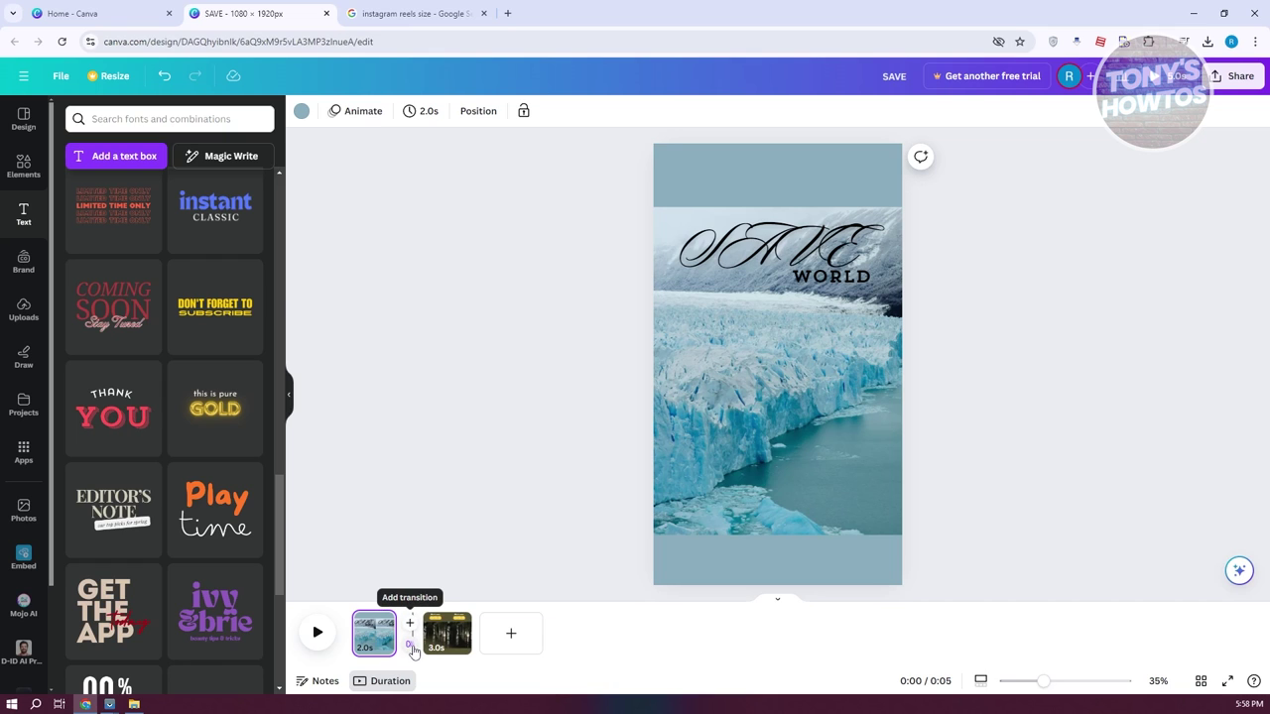
left_click(413, 647)
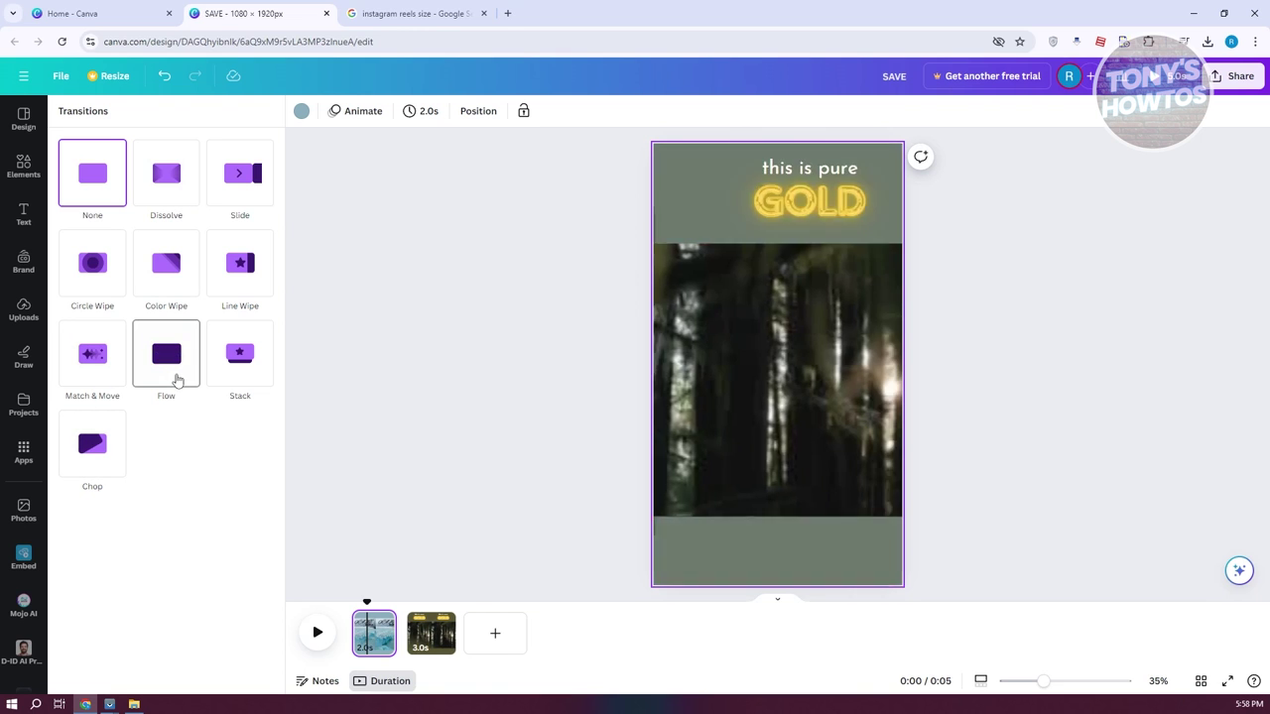
left_click(177, 380)
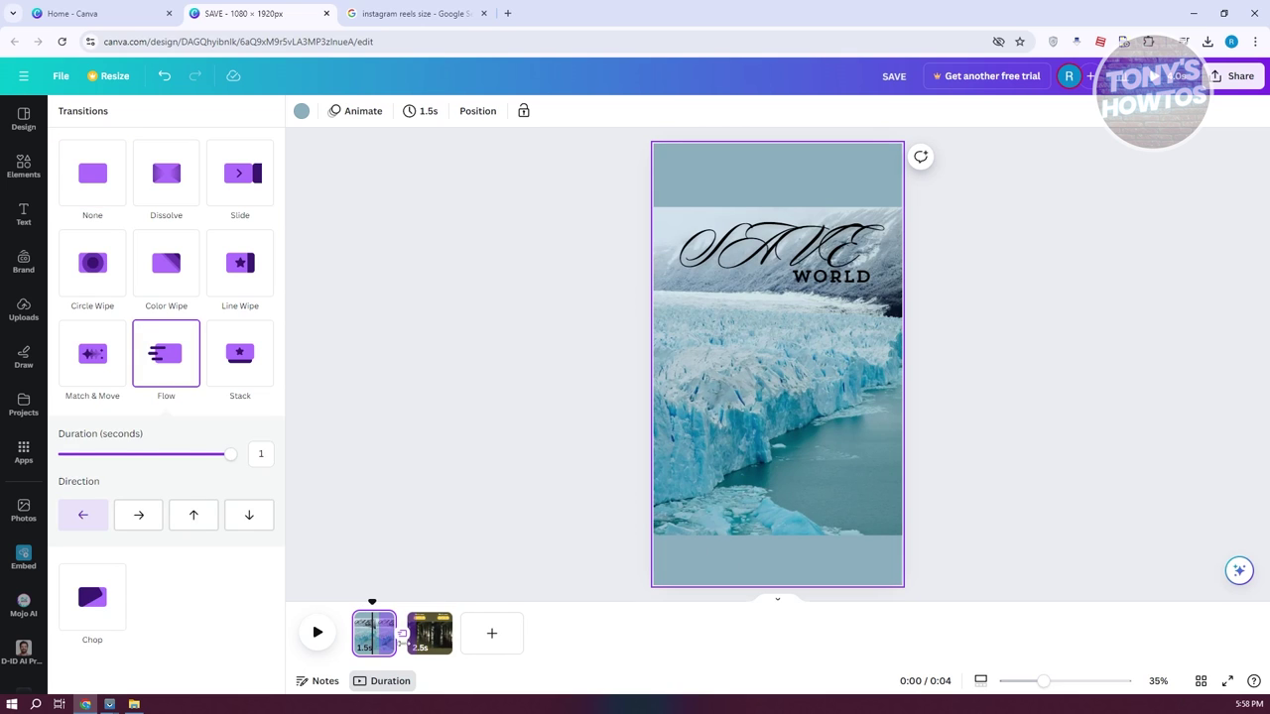
left_click_drag(376, 601, 349, 600)
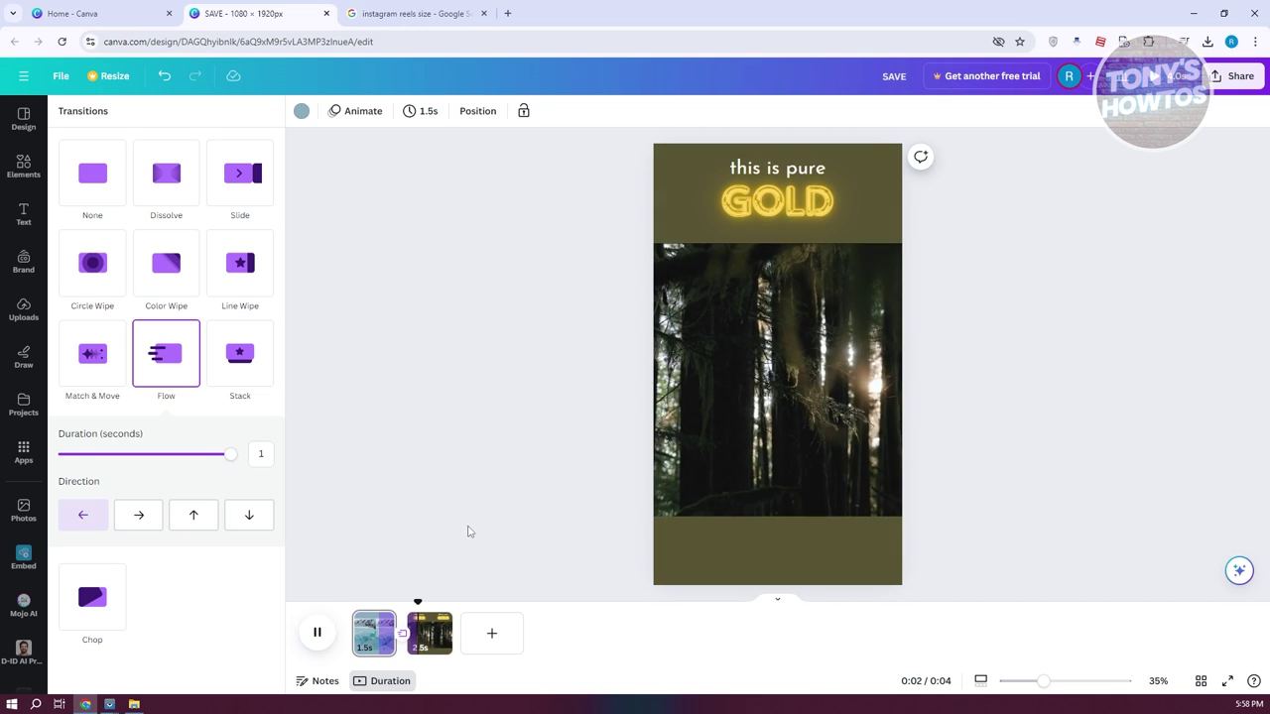
key("space")
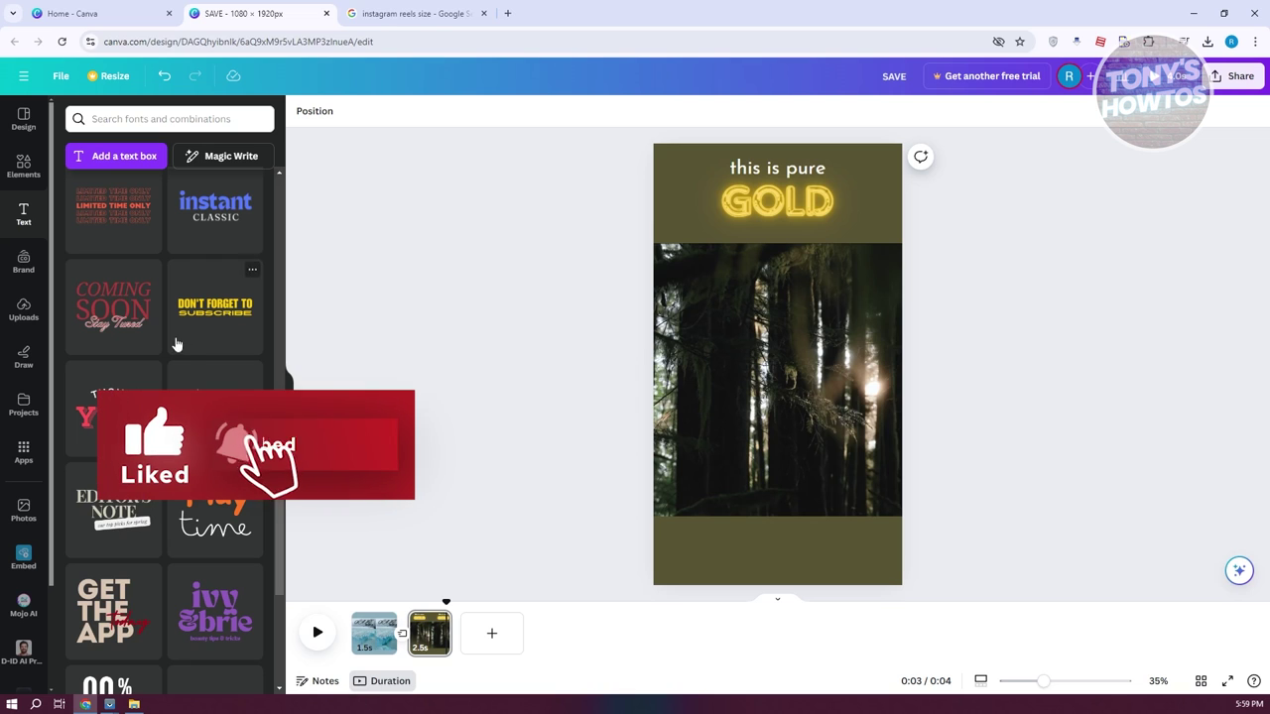
- Place the uploaded "I Don't Think So" audio track at the start of the timeline and open its fade settings
left_click(24, 309)
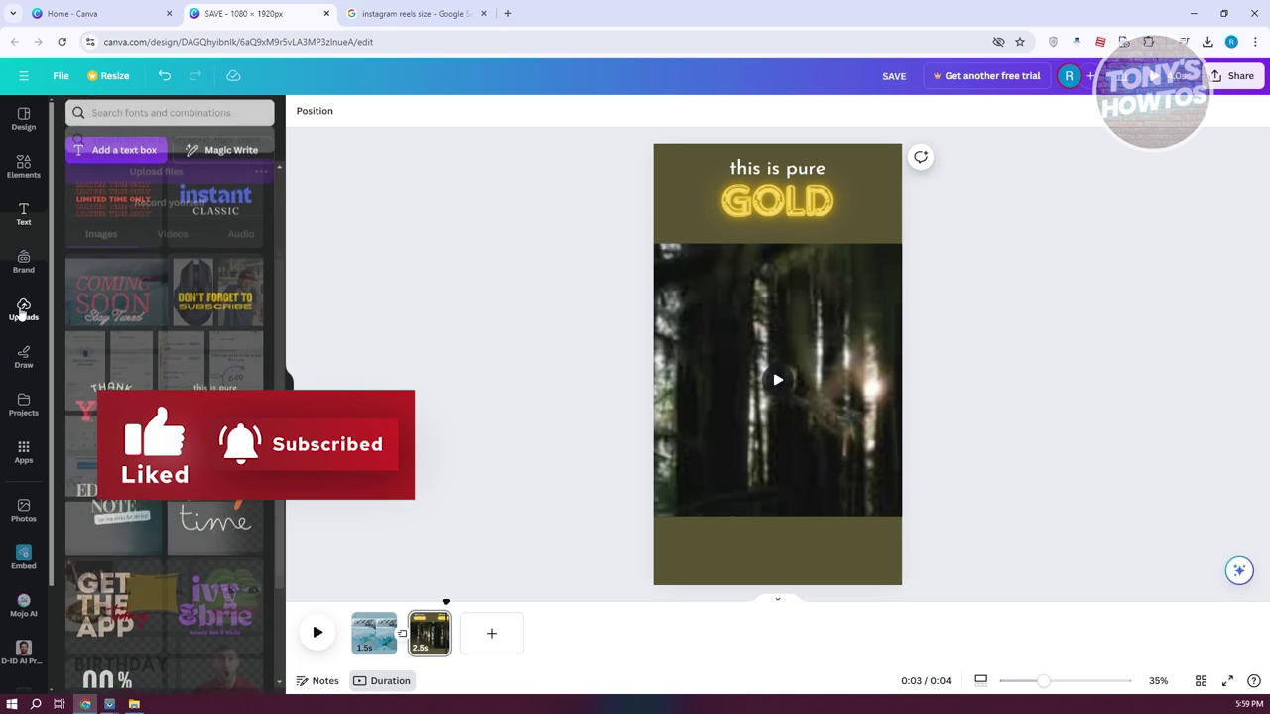
left_click(243, 213)
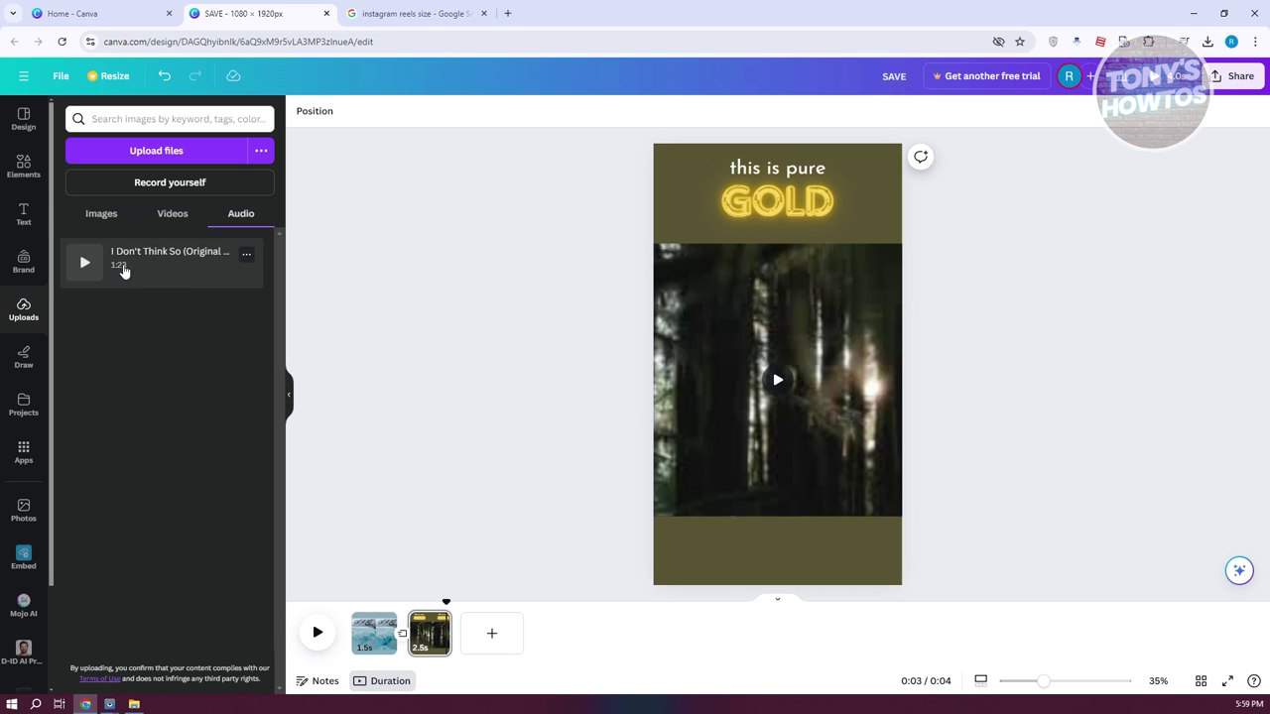
mouse_move(154, 270)
left_mouse_down()
mouse_move(360, 312)
mouse_move(159, 263)
left_mouse_up()
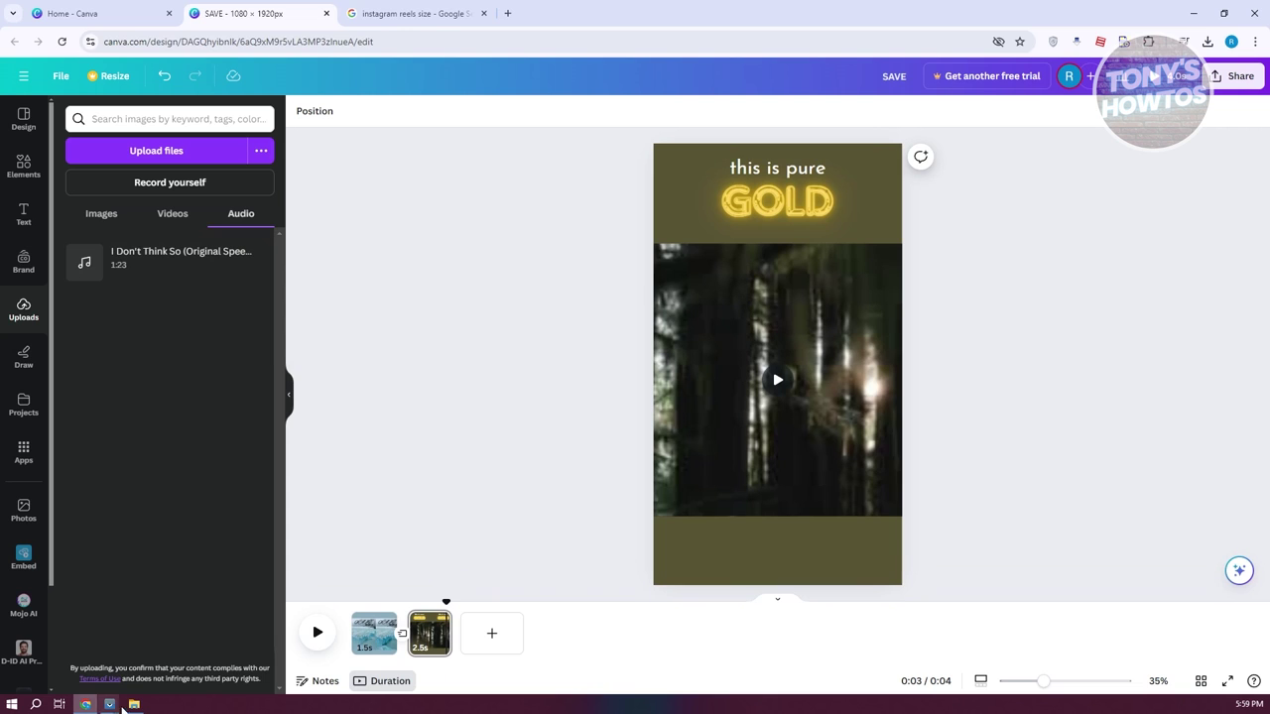
left_click_drag(167, 253, 353, 647)
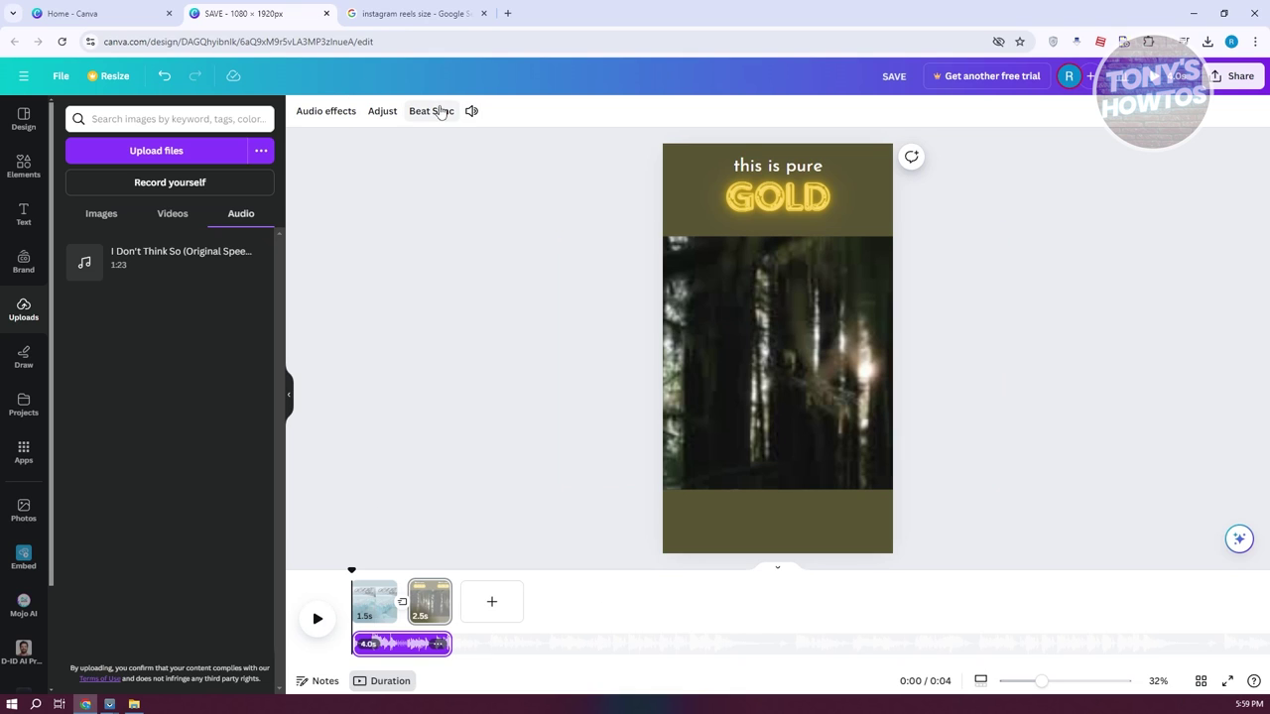
left_click(335, 113)
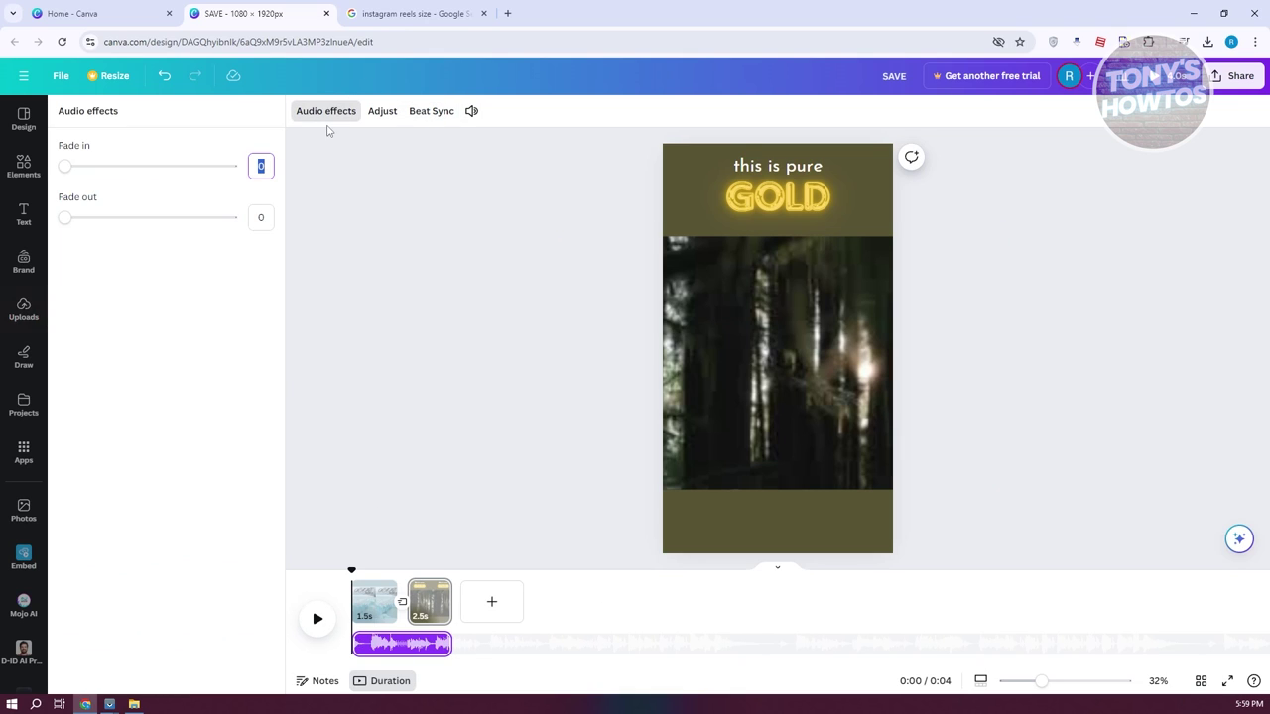